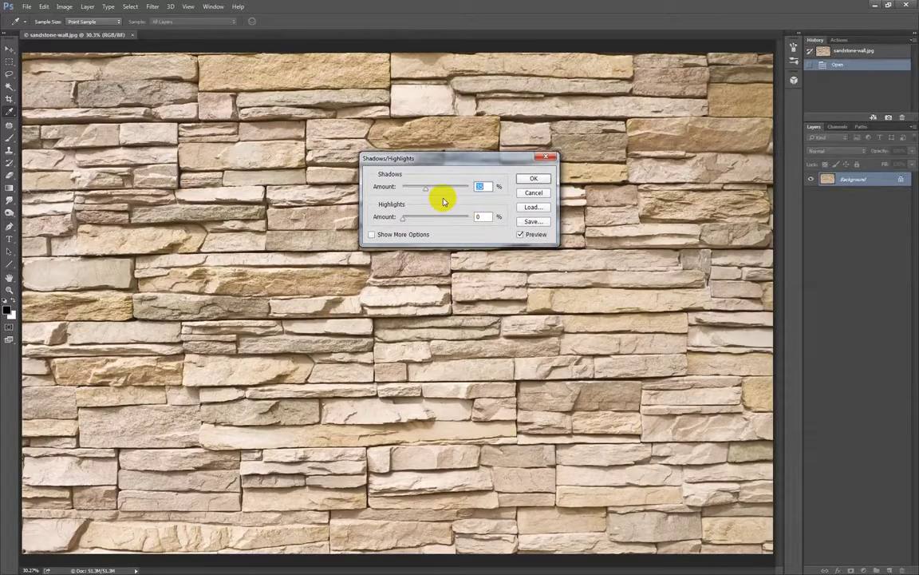
{"action": "left_click_drag", "start_coordinate": [421, 189], "coordinate": [482, 189]}
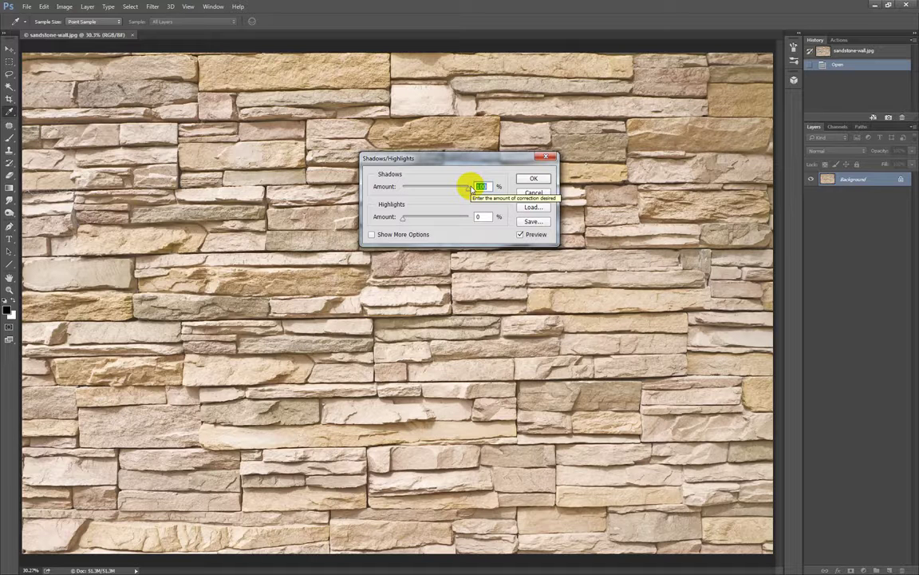
{"action": "mouse_move", "coordinate": [469, 187]}
{"action": "left_mouse_down"}
{"action": "mouse_move", "coordinate": [426, 190]}
{"action": "mouse_move", "coordinate": [470, 186]}
{"action": "left_mouse_up"}
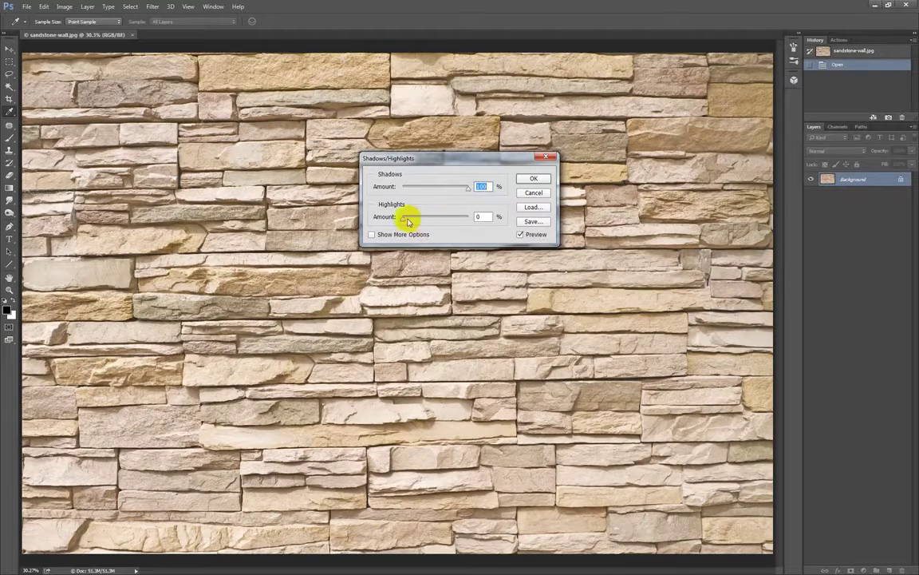
{"action": "left_click_drag", "start_coordinate": [405, 217], "coordinate": [440, 219]}
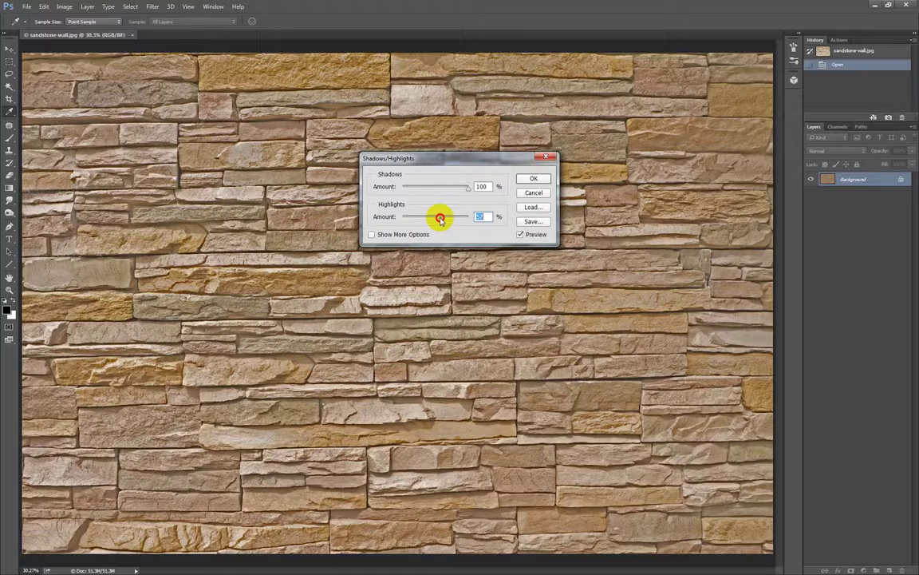
{"action": "left_click_drag", "start_coordinate": [440, 218], "coordinate": [400, 218]}
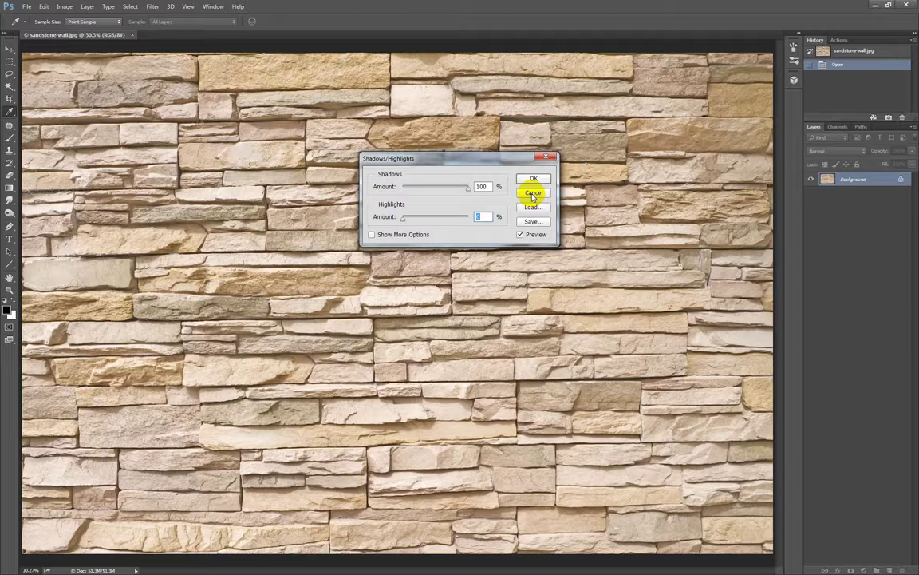
{"action": "key", "text": "alt"}
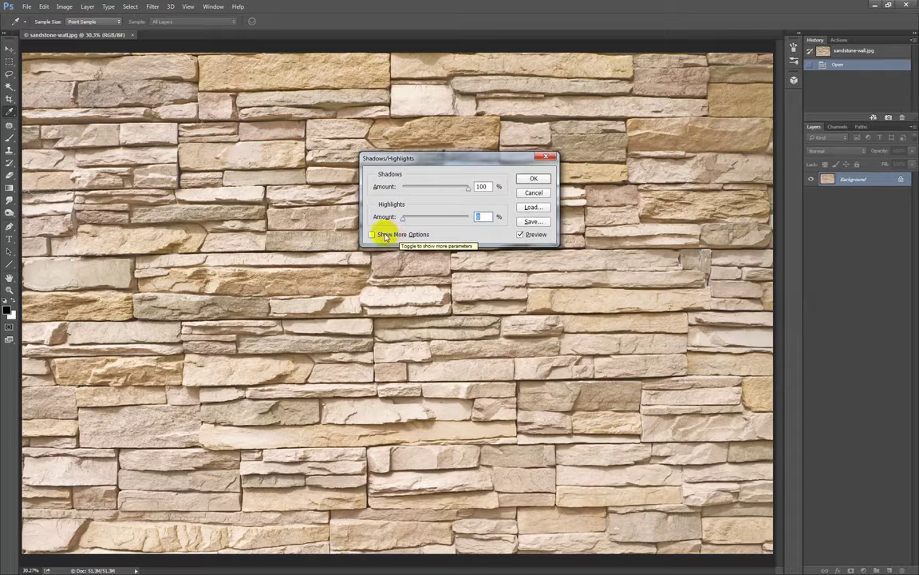
{"action": "left_click", "coordinate": [534, 193], "text": "alt"}
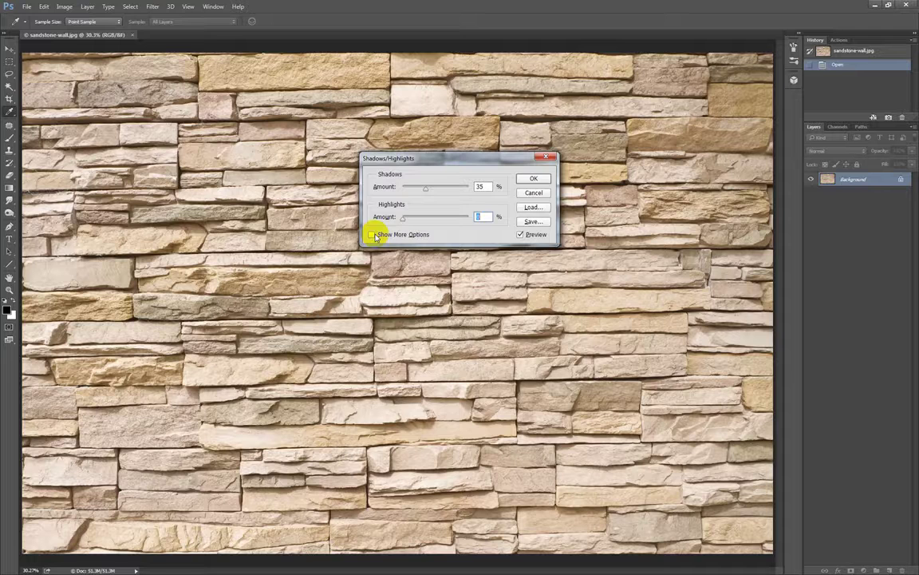
Show the extended Shadows/Highlights options and set shadows to 93% amount and 47% tone, highlights to 16% amount and 39% tone
{"action": "left_click", "coordinate": [372, 234]}
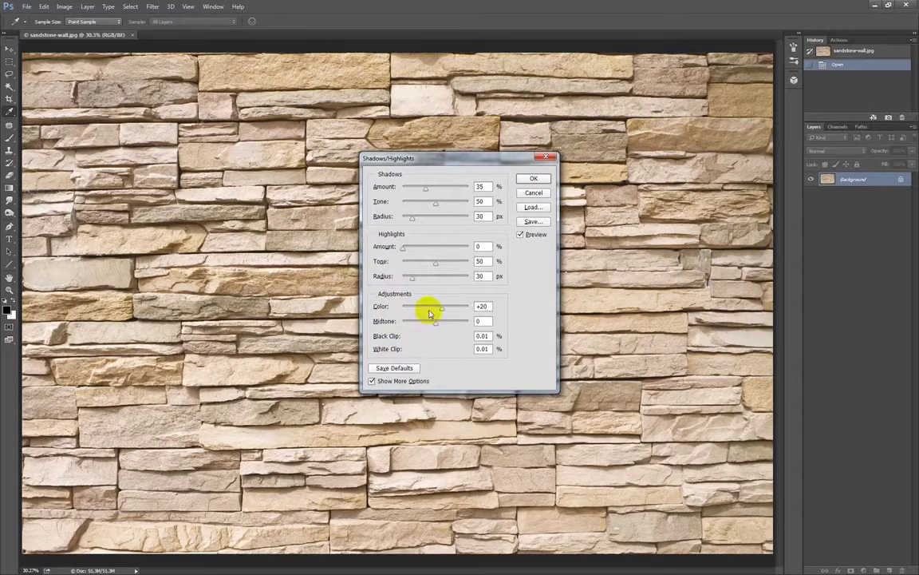
{"action": "left_click_drag", "start_coordinate": [425, 191], "coordinate": [447, 186]}
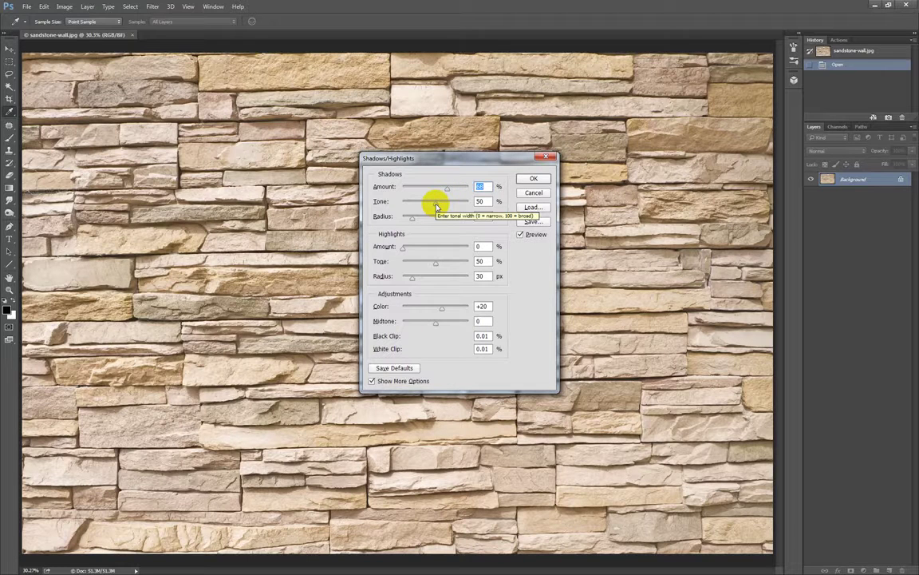
{"action": "left_click_drag", "start_coordinate": [437, 205], "coordinate": [461, 189]}
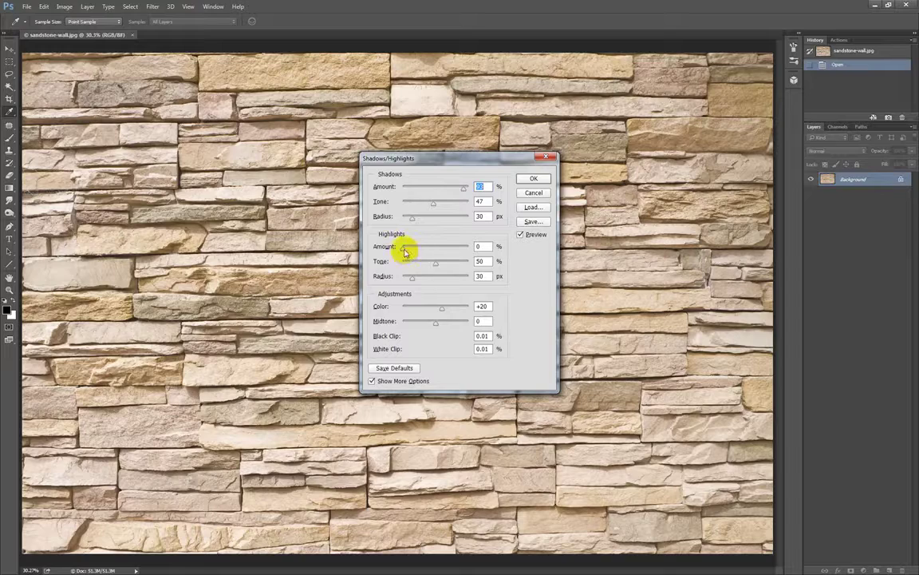
{"action": "left_click_drag", "start_coordinate": [405, 250], "coordinate": [422, 251]}
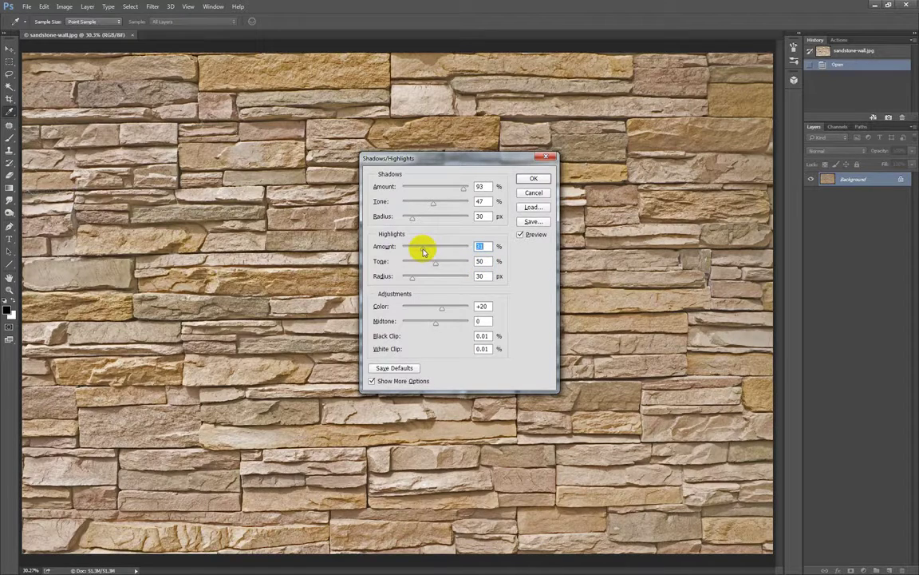
{"action": "mouse_move", "coordinate": [423, 252]}
{"action": "left_mouse_down"}
{"action": "mouse_move", "coordinate": [452, 250]}
{"action": "mouse_move", "coordinate": [419, 246]}
{"action": "mouse_move", "coordinate": [412, 263]}
{"action": "mouse_move", "coordinate": [419, 248]}
{"action": "mouse_move", "coordinate": [396, 242]}
{"action": "mouse_move", "coordinate": [428, 265]}
{"action": "left_mouse_up"}
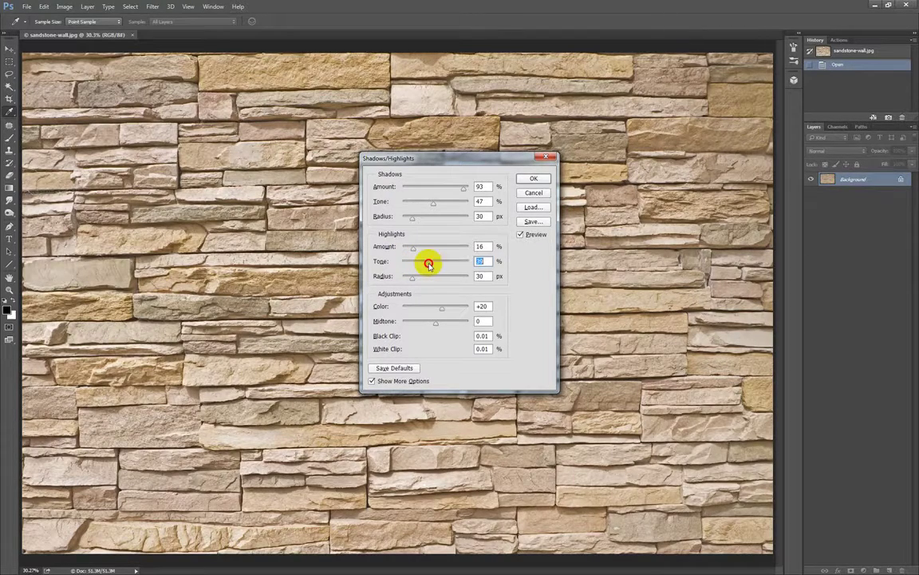
Compare the wall photo with and without the Shadows/Highlights adjustment by toggling the preview
{"action": "left_click", "coordinate": [518, 235]}
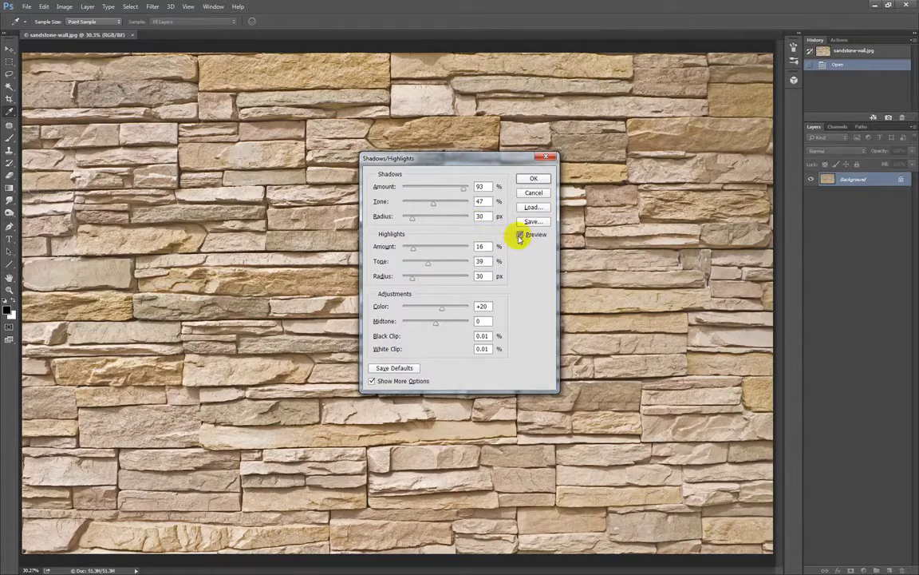
{"action": "left_click", "coordinate": [519, 236]}
{"action": "left_click", "coordinate": [519, 235]}
{"action": "left_click", "coordinate": [519, 235]}
{"action": "left_click", "coordinate": [518, 235]}
{"action": "left_click", "coordinate": [519, 235]}
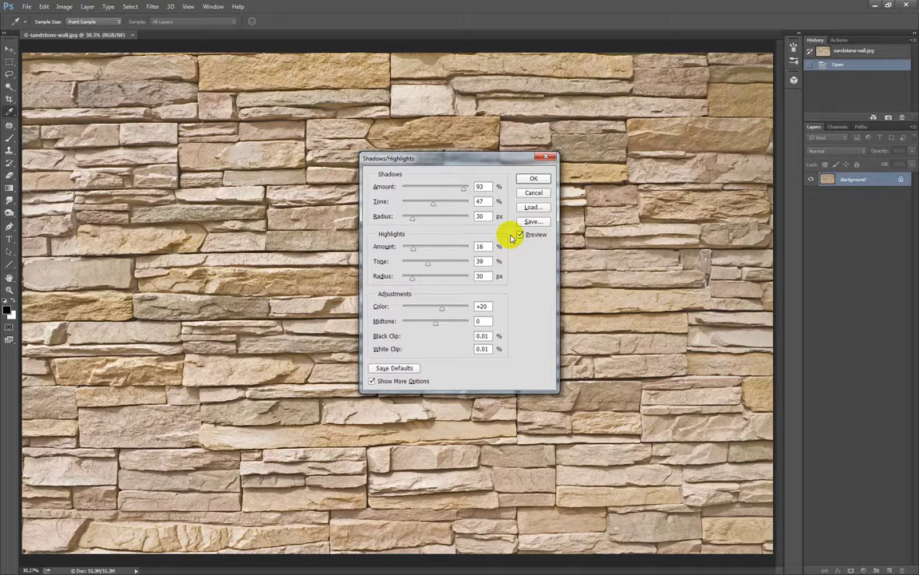
{"action": "left_click", "coordinate": [520, 235]}
{"action": "left_click", "coordinate": [520, 236]}
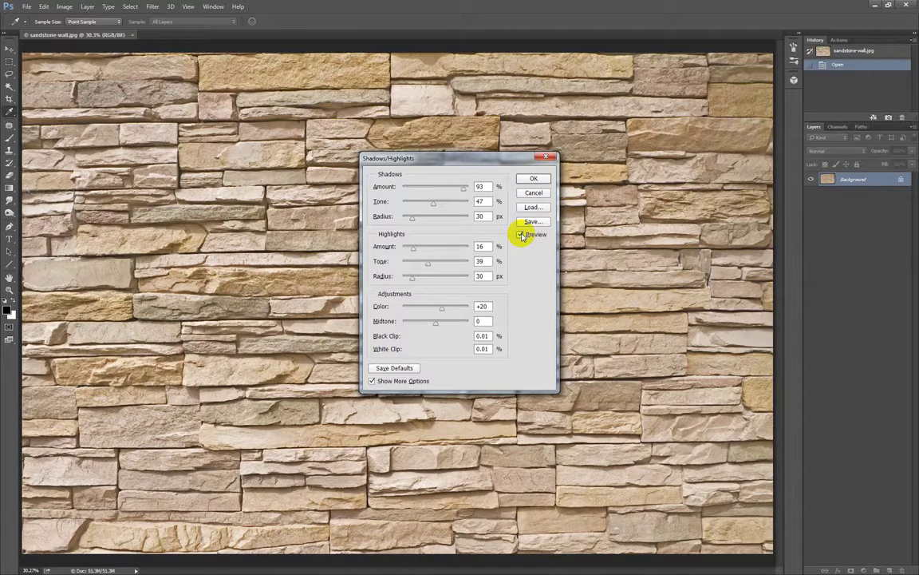
{"action": "left_click", "coordinate": [520, 235]}
{"action": "left_click", "coordinate": [521, 235]}
{"action": "left_click", "coordinate": [521, 235]}
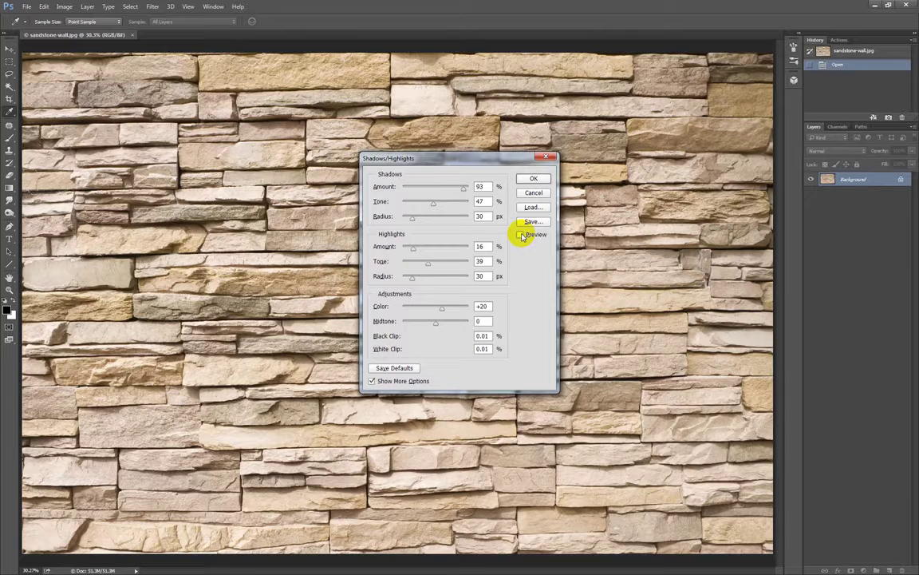
Apply the Shadows/Highlights adjustment, then undo and redo it to compare the photo before and after
{"action": "left_click", "coordinate": [533, 181]}
{"action": "key", "text": "z"}
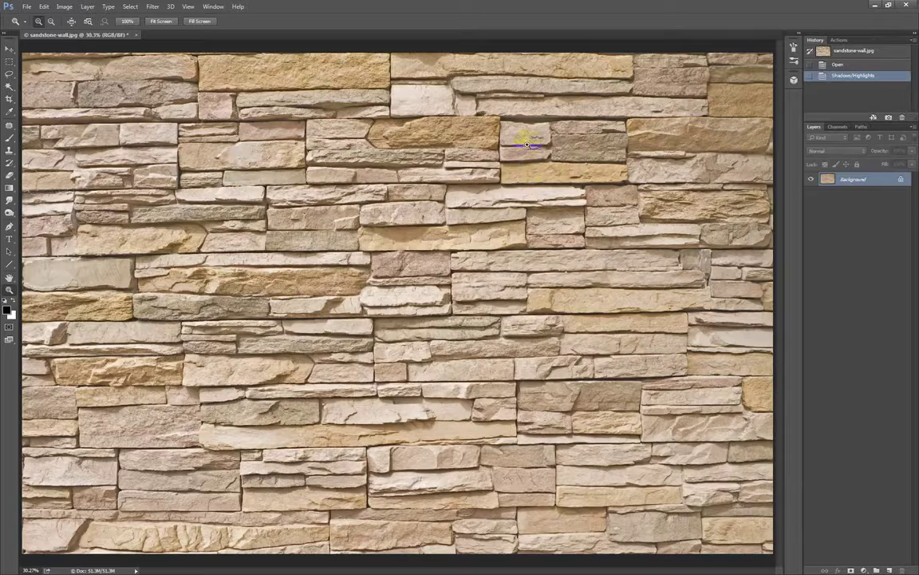
{"action": "key", "text": "ctrl+z"}
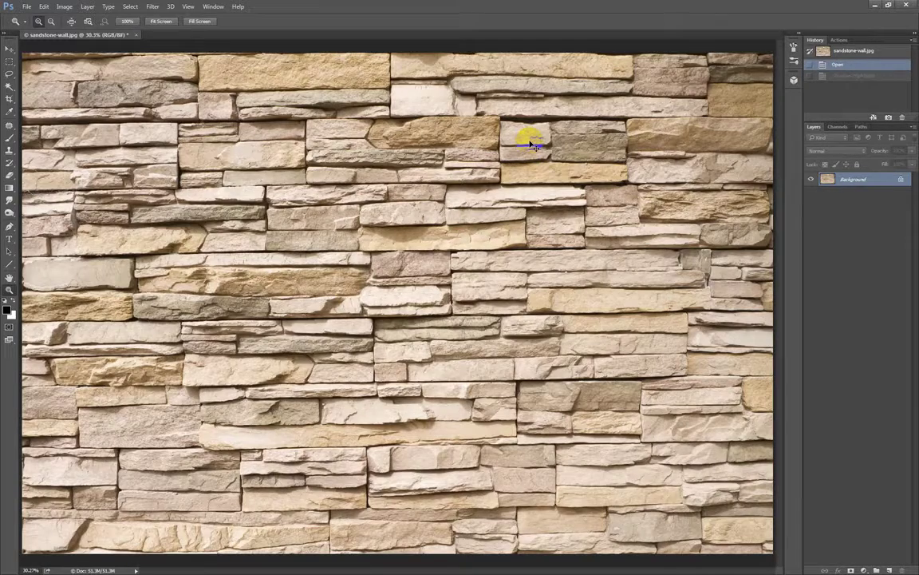
{"action": "key", "text": "ctrl+z"}
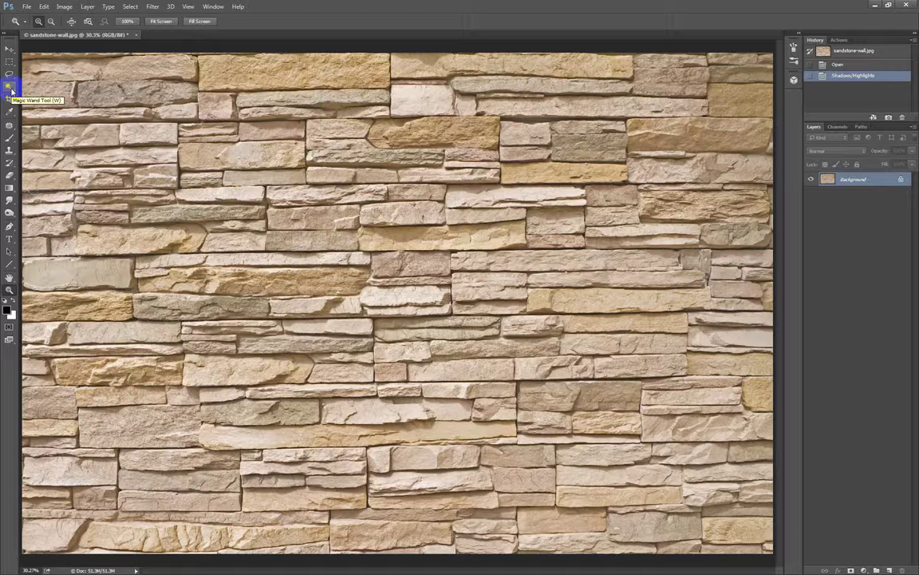
Select the dark gap above the small stones in the wall's upper part using the Magic Wand at tolerance 16
{"action": "left_click", "coordinate": [8, 87]}
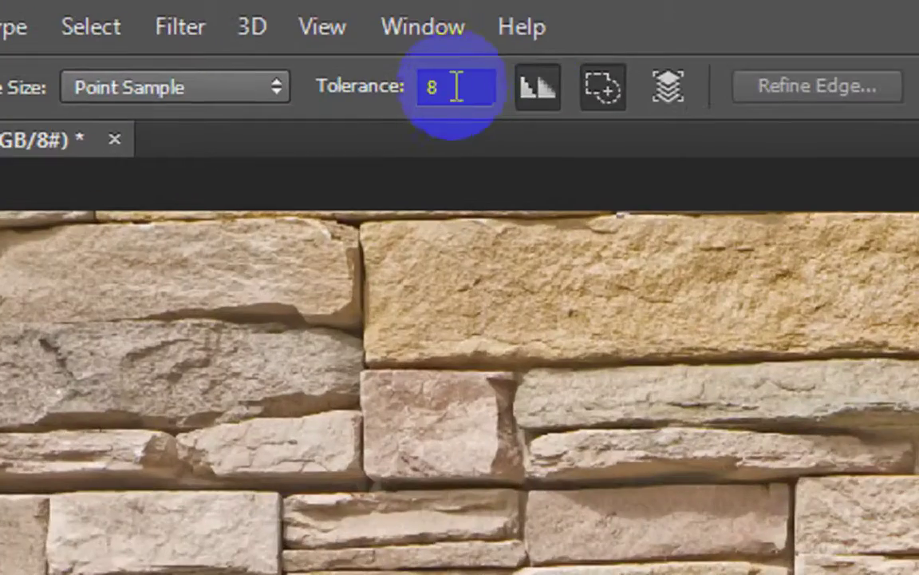
{"action": "left_click", "coordinate": [431, 84]}
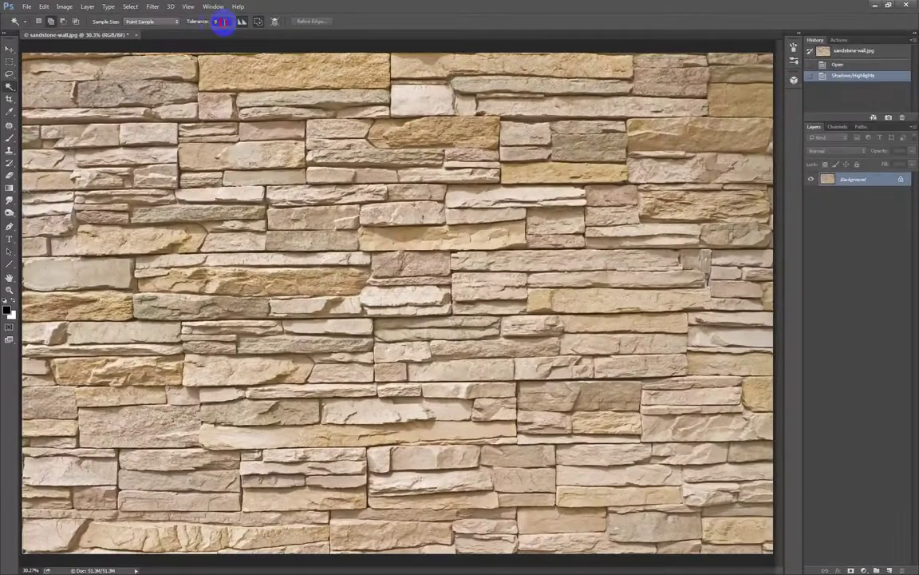
{"action": "left_click", "coordinate": [435, 88]}
{"action": "type", "text": "16"}
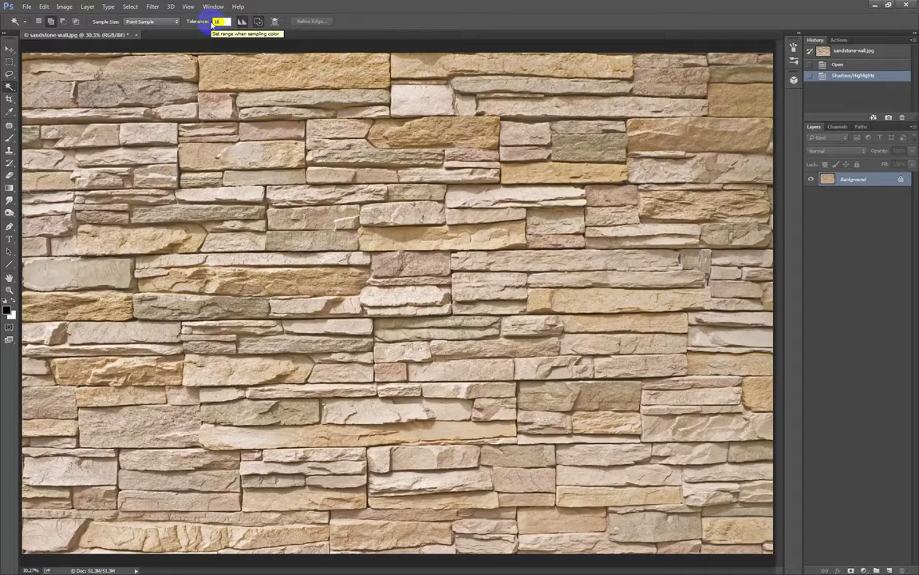
{"action": "left_click", "coordinate": [537, 119]}
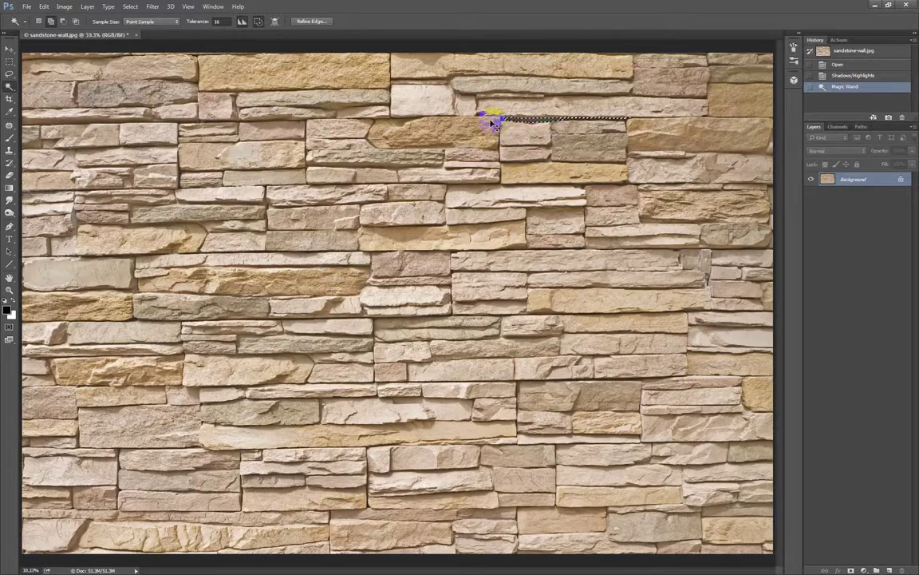
Add the remaining dark areas of the same gap, including its left end, to the Magic Wand selection
{"action": "scroll", "coordinate": [491, 124], "scroll_direction": "up", "scroll_amount": 2}
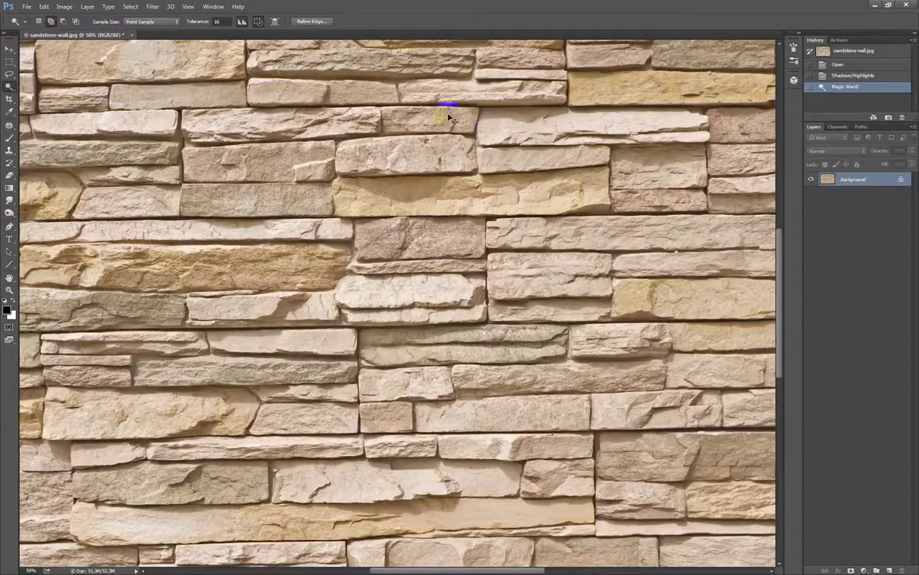
{"action": "scroll", "coordinate": [443, 118], "scroll_direction": "up", "scroll_amount": 1}
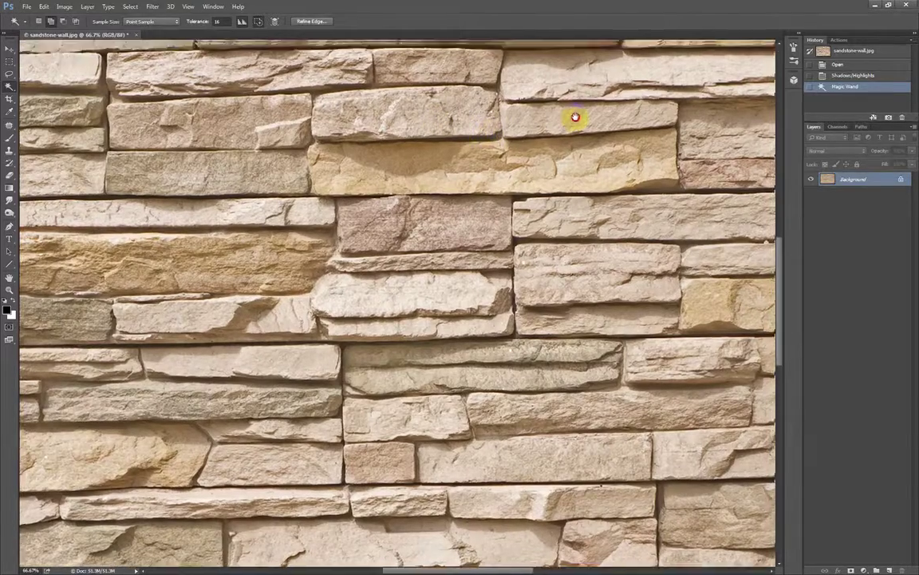
{"action": "left_click_drag", "start_coordinate": [575, 117], "coordinate": [492, 212]}
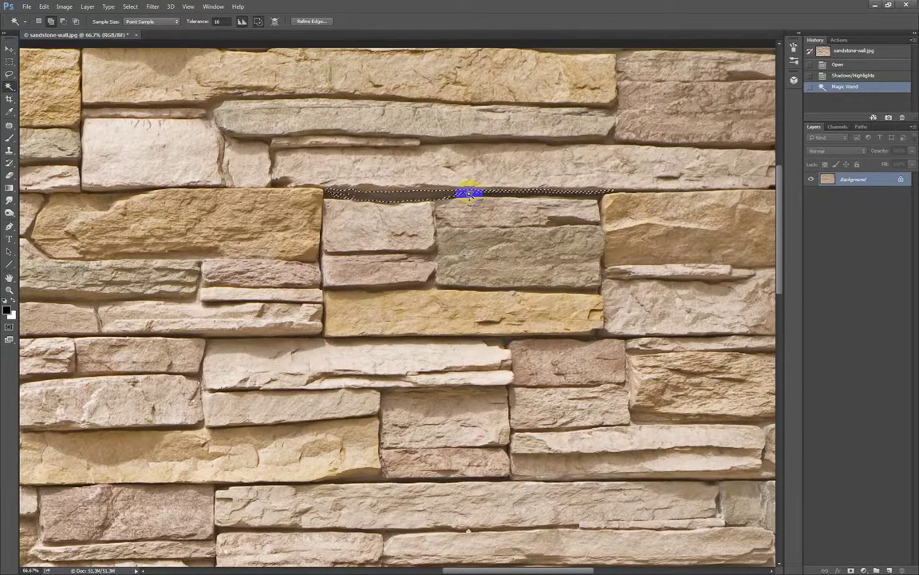
{"action": "left_click", "coordinate": [511, 195]}
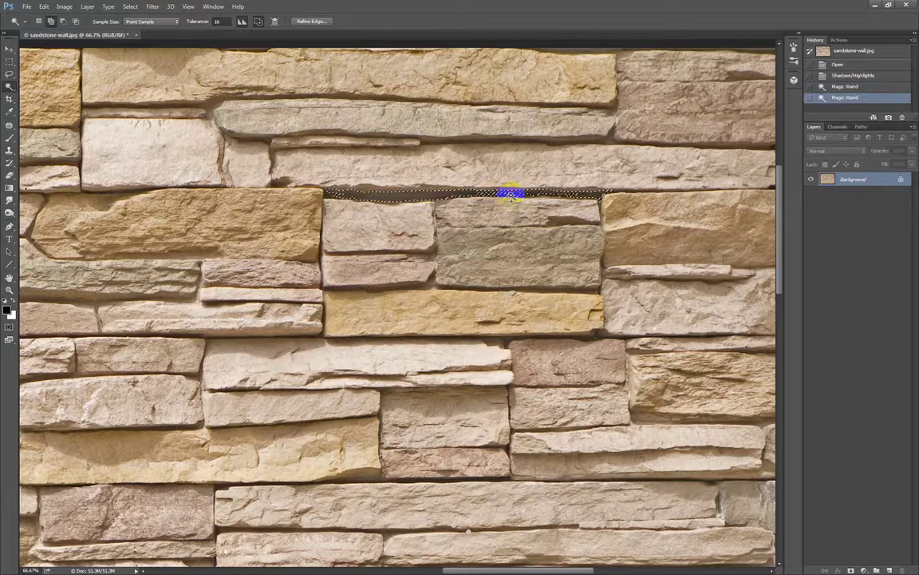
{"action": "left_click", "coordinate": [566, 194]}
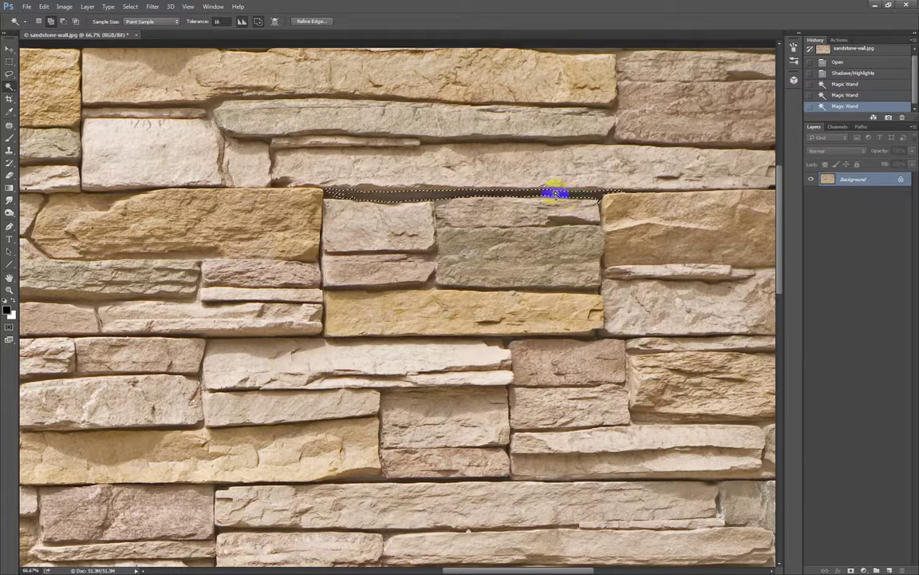
{"action": "left_click", "coordinate": [326, 196]}
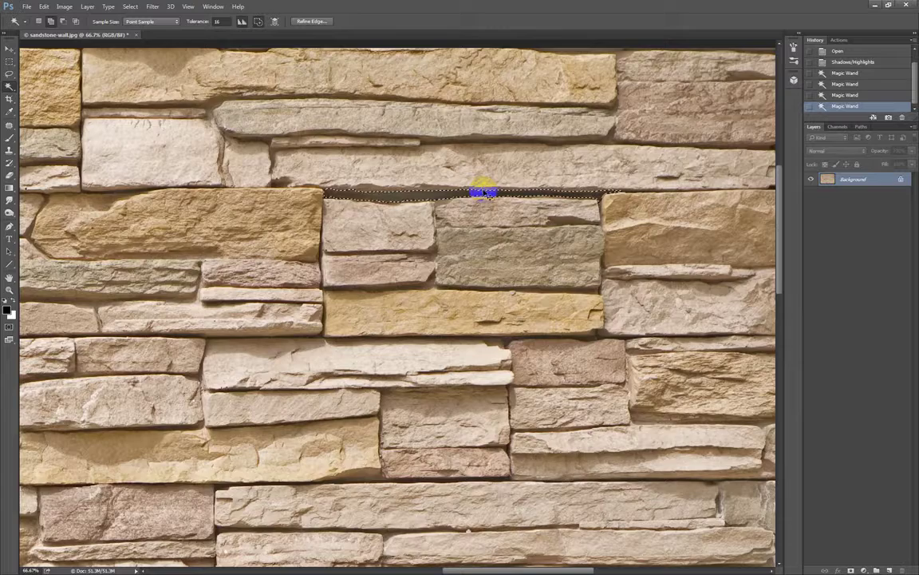
Expand the selection to all similarly dark gaps across the whole wall using Similar
{"action": "key", "text": "ctrl+0"}
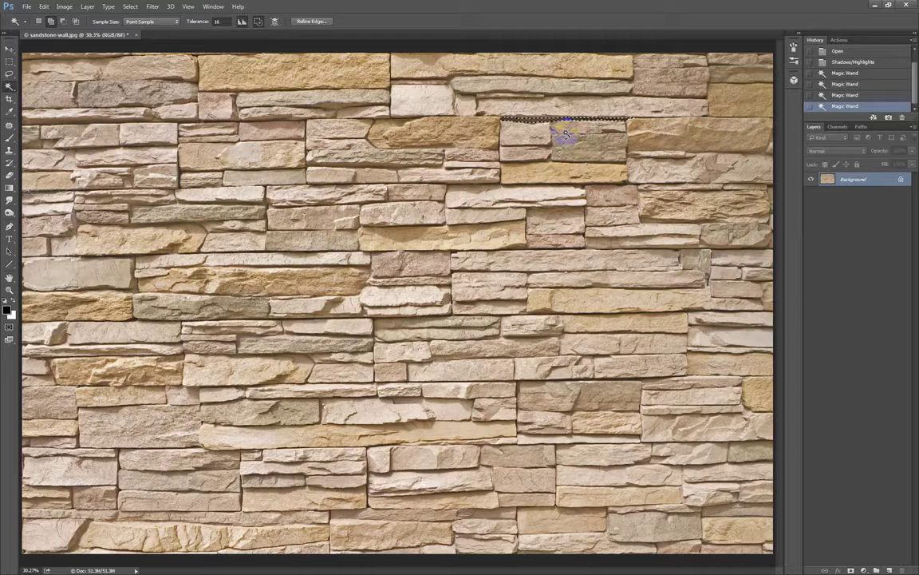
{"action": "left_click", "coordinate": [130, 7]}
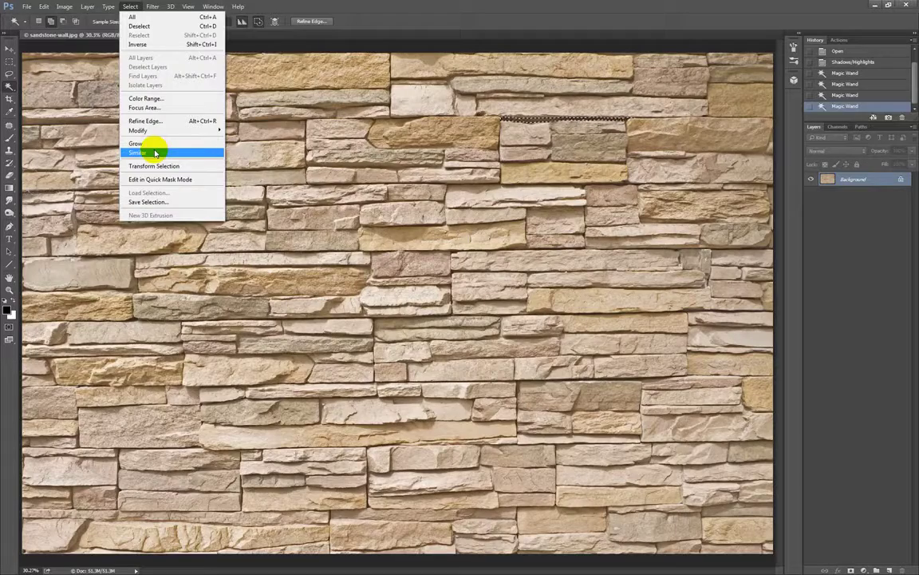
{"action": "left_click", "coordinate": [156, 153]}
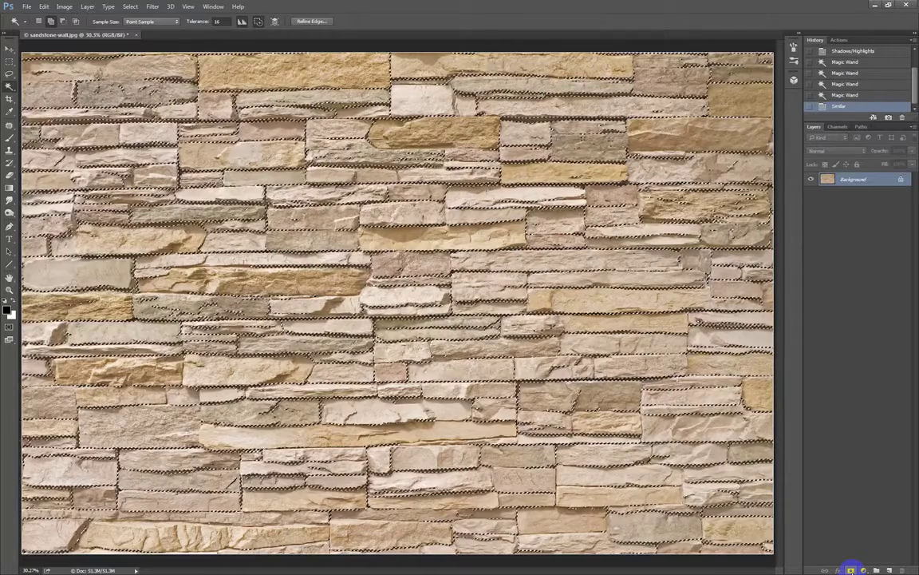
Try masking the wall layer with the gap selection, and undo the layer mask
{"action": "left_click", "coordinate": [851, 569]}
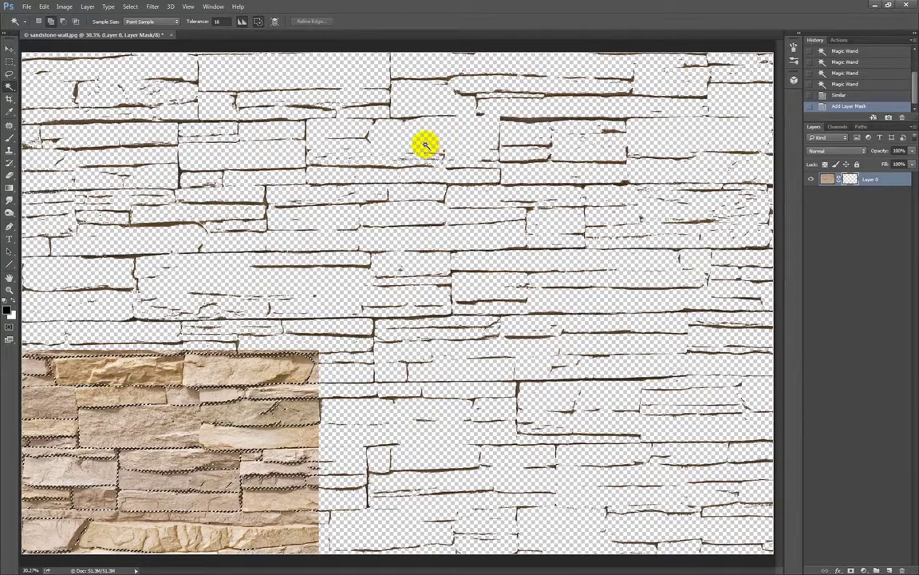
{"action": "key", "text": "ctrl+z"}
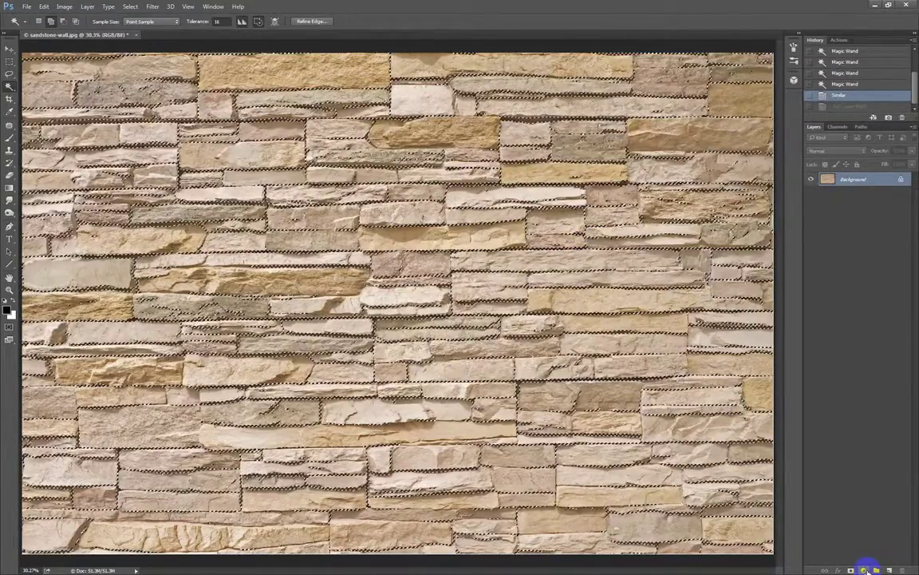
Add a Hue/Saturation adjustment layer masked to the selected gaps between the stones
{"action": "left_click", "coordinate": [865, 567]}
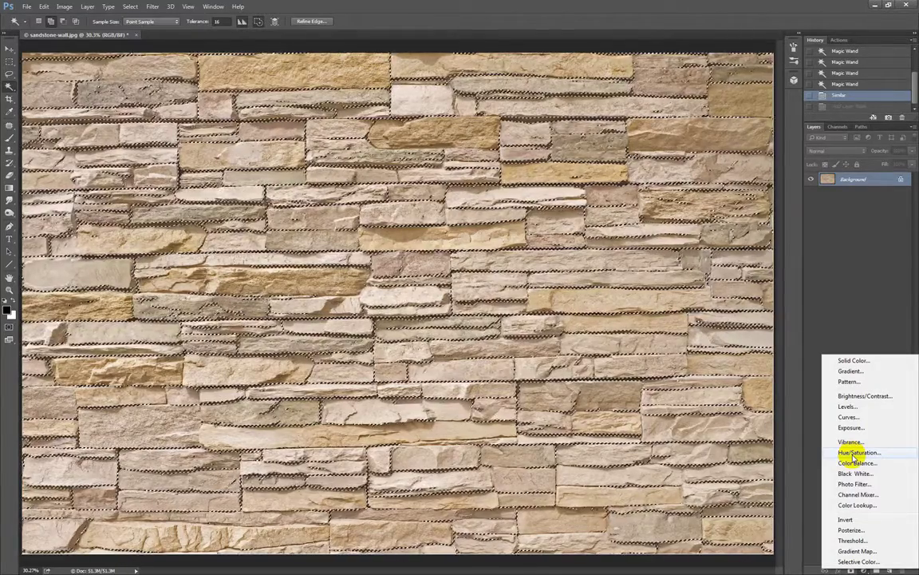
{"action": "left_click", "coordinate": [854, 453]}
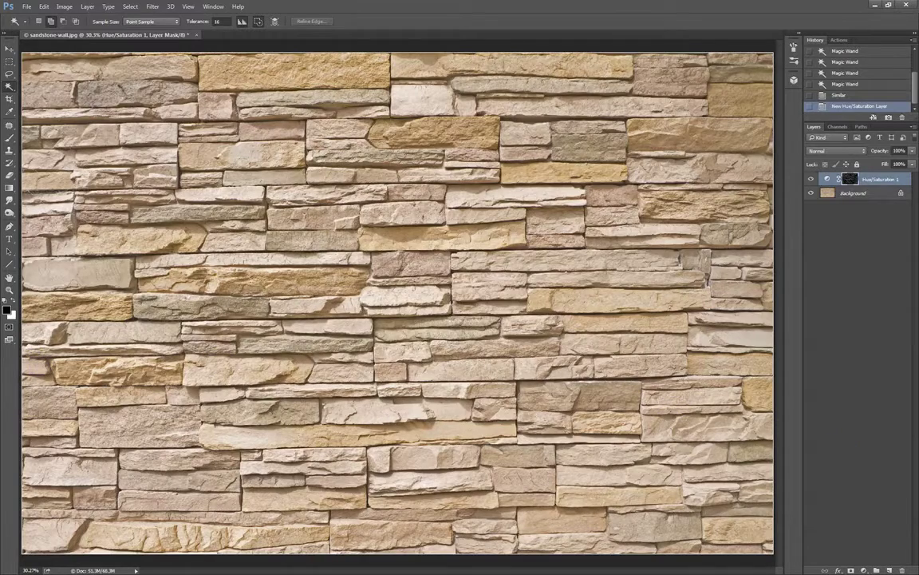
Dock the Hue/Saturation properties above the layer list and switch the layer list to larger thumbnails
{"action": "left_click_drag", "start_coordinate": [377, 341], "coordinate": [845, 126]}
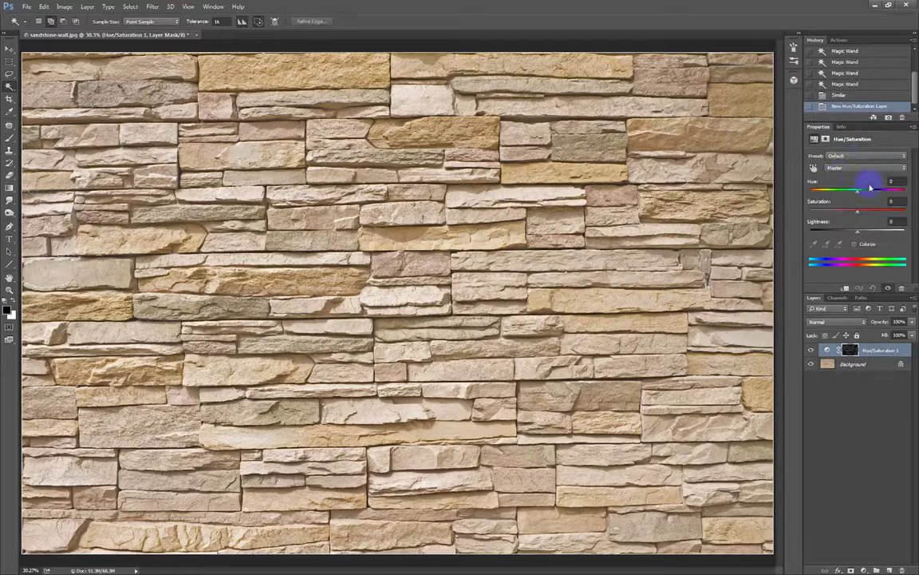
{"action": "right_click", "coordinate": [882, 351]}
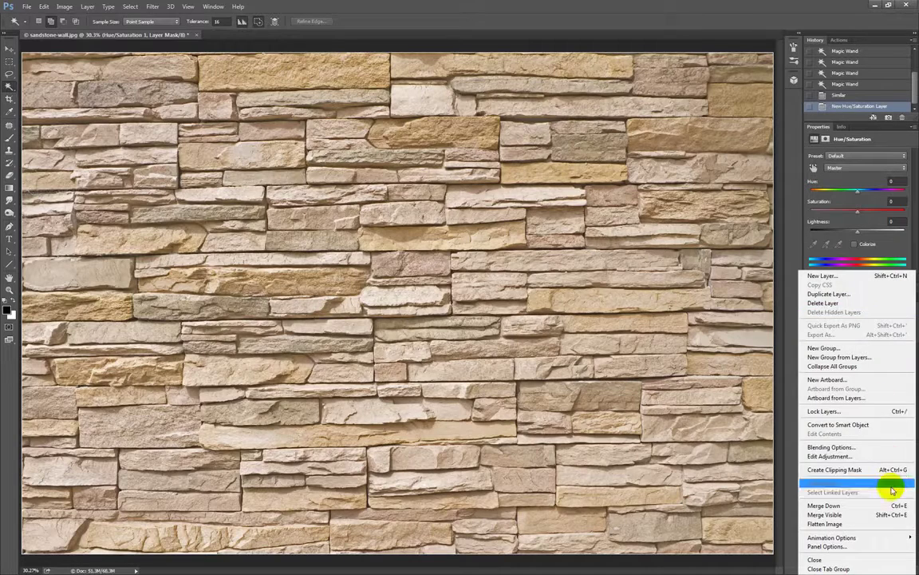
{"action": "left_click", "coordinate": [878, 546]}
{"action": "left_click", "coordinate": [393, 221]}
{"action": "left_click", "coordinate": [523, 131]}
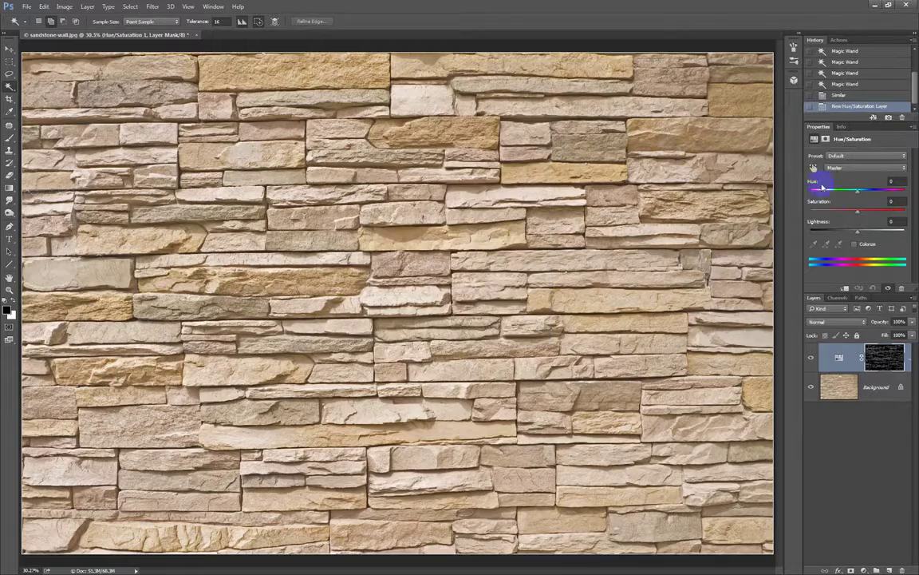
Widen the docked panels enough for the full adjustment layer name, and fit the whole wall image in the window
{"action": "left_click_drag", "start_coordinate": [783, 196], "coordinate": [743, 195]}
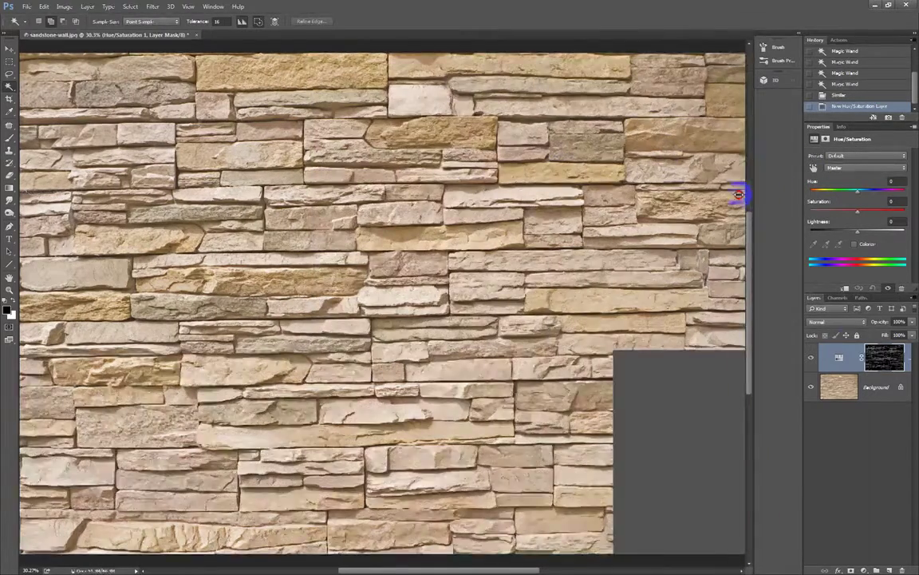
{"action": "left_click_drag", "start_coordinate": [802, 199], "coordinate": [757, 200]}
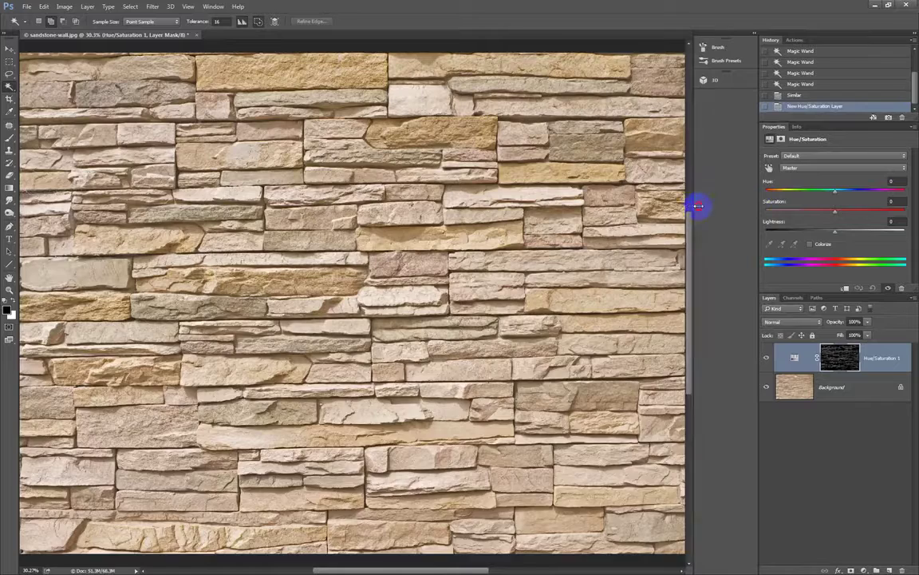
{"action": "left_click_drag", "start_coordinate": [697, 205], "coordinate": [801, 205]}
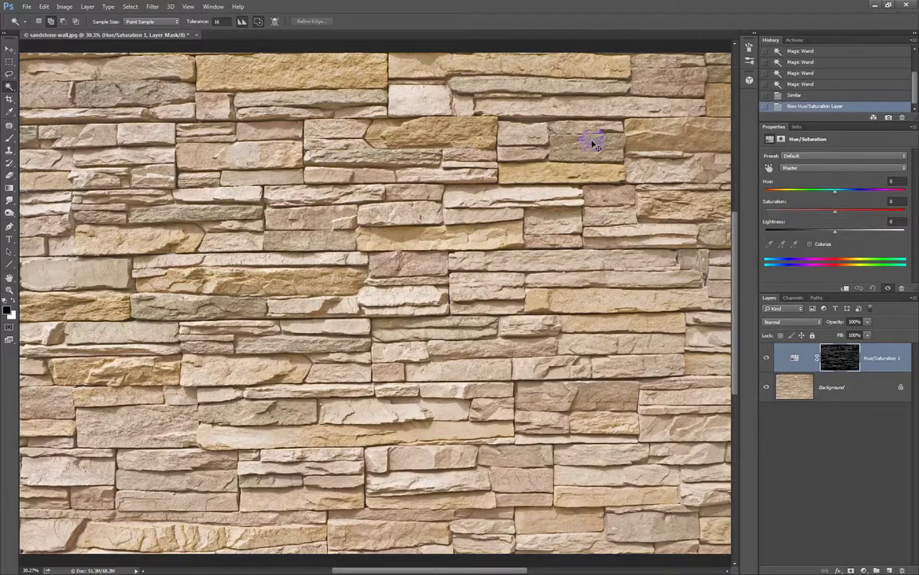
{"action": "key", "text": "ctrl+0"}
Inspect the Hue/Saturation layer's mask on its own, and return to the normal image view
{"action": "left_click", "coordinate": [838, 359]}
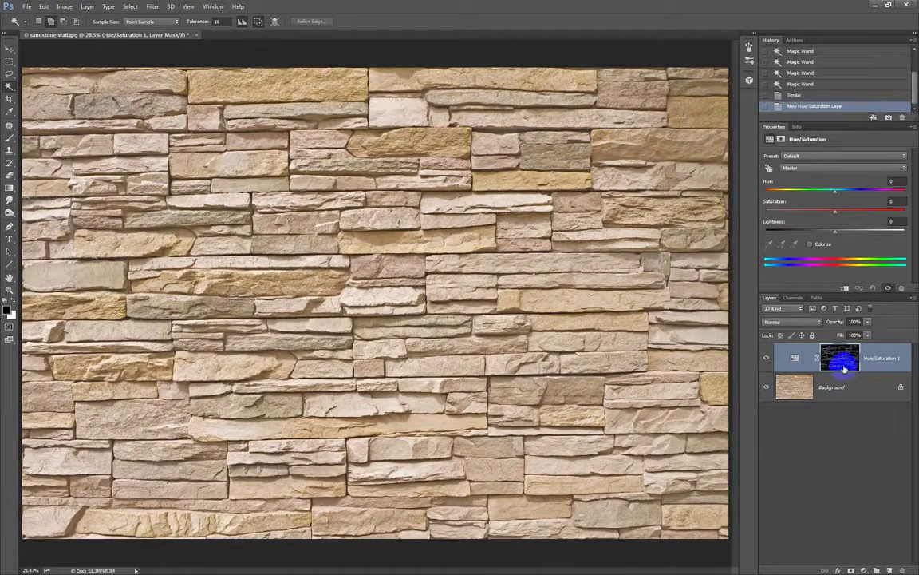
{"action": "left_click", "coordinate": [844, 366], "text": "alt"}
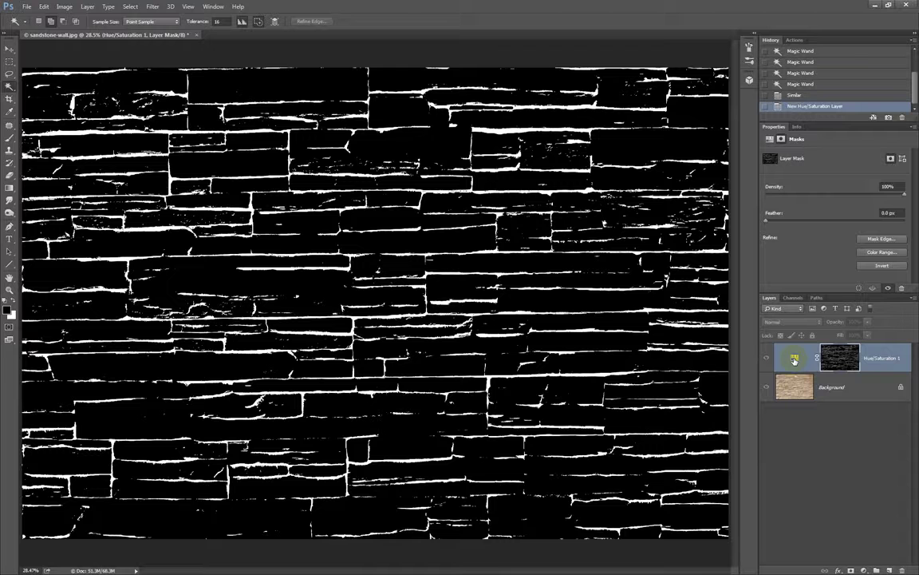
{"action": "left_click", "coordinate": [794, 359]}
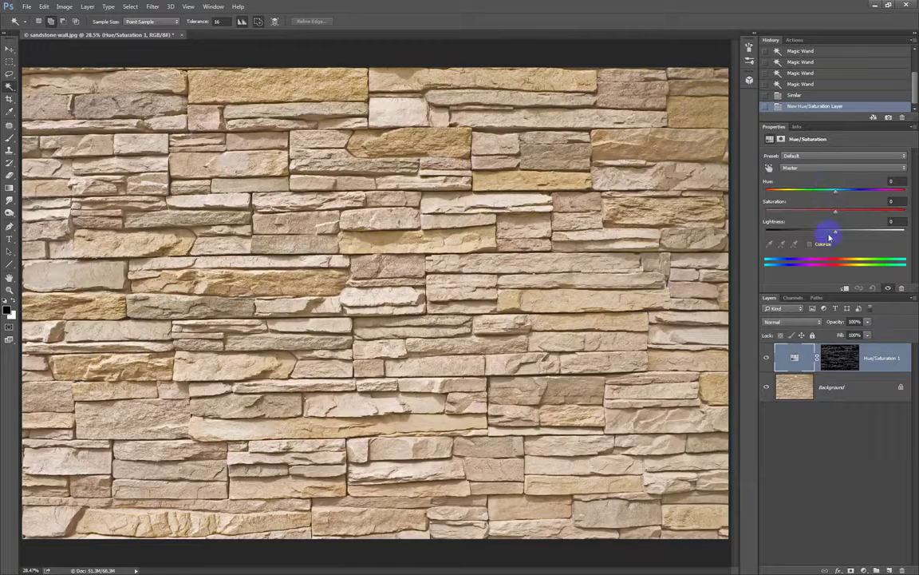
Adjust the gaps between the stones to Hue -12, Saturation +15 and Lightness +11
{"action": "left_click_drag", "start_coordinate": [838, 209], "coordinate": [916, 209]}
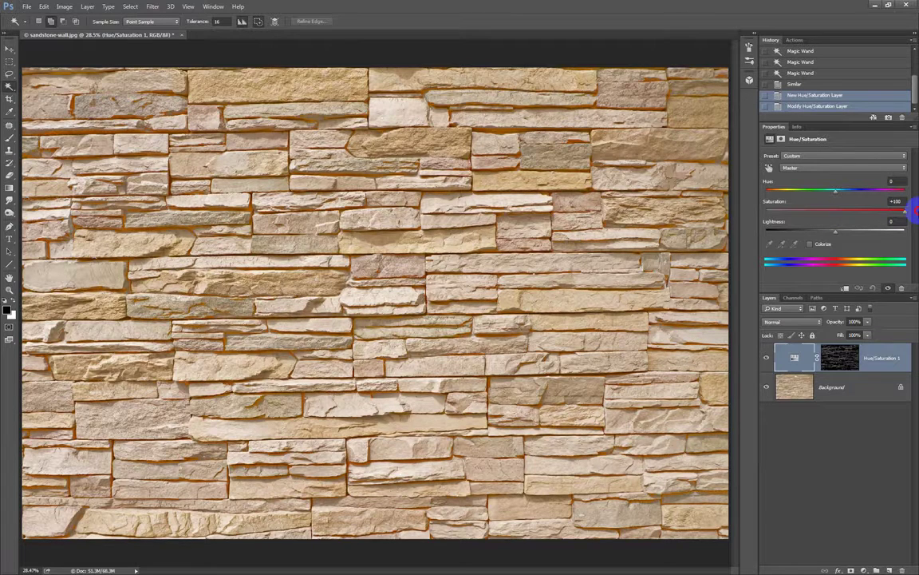
{"action": "key", "text": "ctrl+z"}
{"action": "mouse_move", "coordinate": [836, 233]}
{"action": "left_mouse_down"}
{"action": "mouse_move", "coordinate": [858, 230]}
{"action": "mouse_move", "coordinate": [842, 232]}
{"action": "left_mouse_up"}
{"action": "mouse_move", "coordinate": [836, 191]}
{"action": "left_mouse_down"}
{"action": "mouse_move", "coordinate": [766, 193]}
{"action": "mouse_move", "coordinate": [837, 190]}
{"action": "mouse_move", "coordinate": [834, 209]}
{"action": "mouse_move", "coordinate": [876, 210]}
{"action": "mouse_move", "coordinate": [848, 210]}
{"action": "mouse_move", "coordinate": [828, 192]}
{"action": "left_mouse_up"}
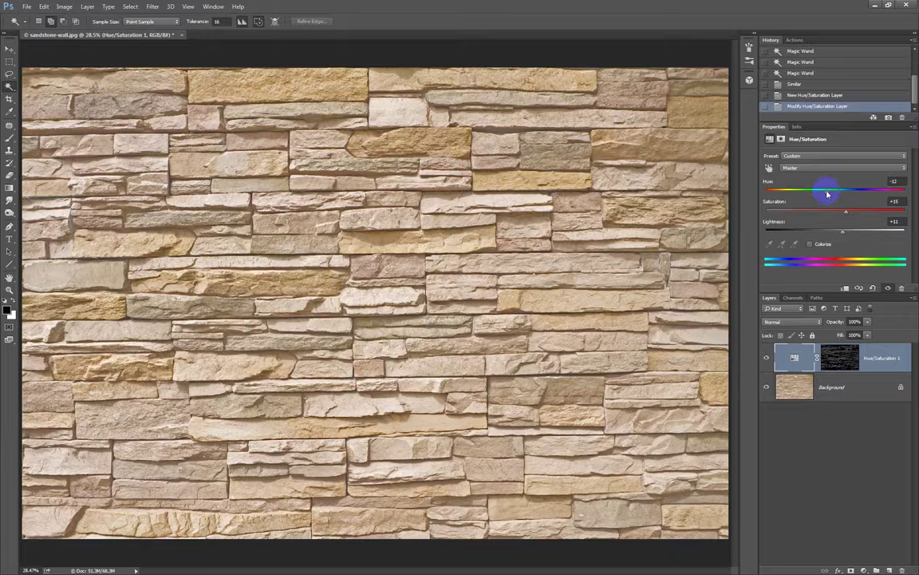
Compare the wall with and without the Hue/Saturation adjustment
{"action": "left_click", "coordinate": [767, 358]}
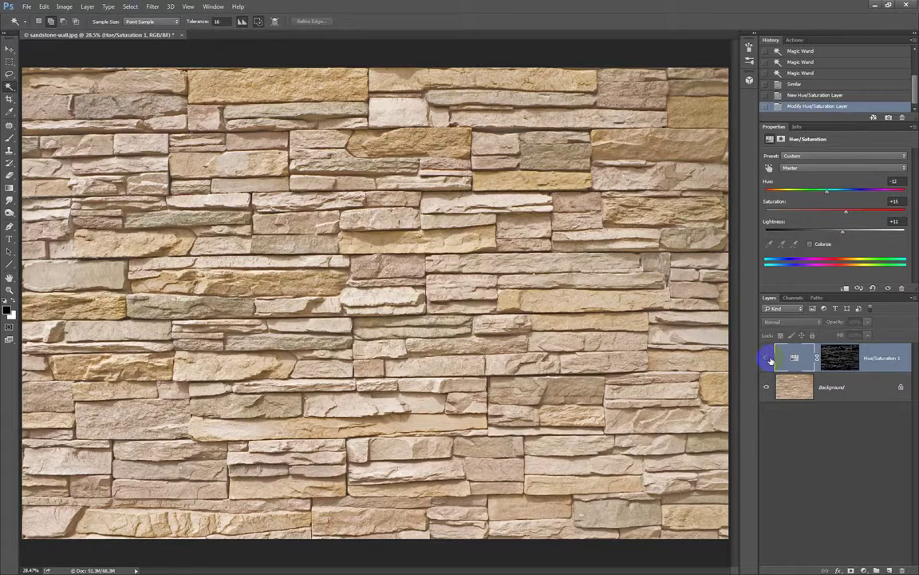
{"action": "left_click", "coordinate": [768, 359]}
{"action": "left_click", "coordinate": [768, 358]}
{"action": "left_click", "coordinate": [767, 359]}
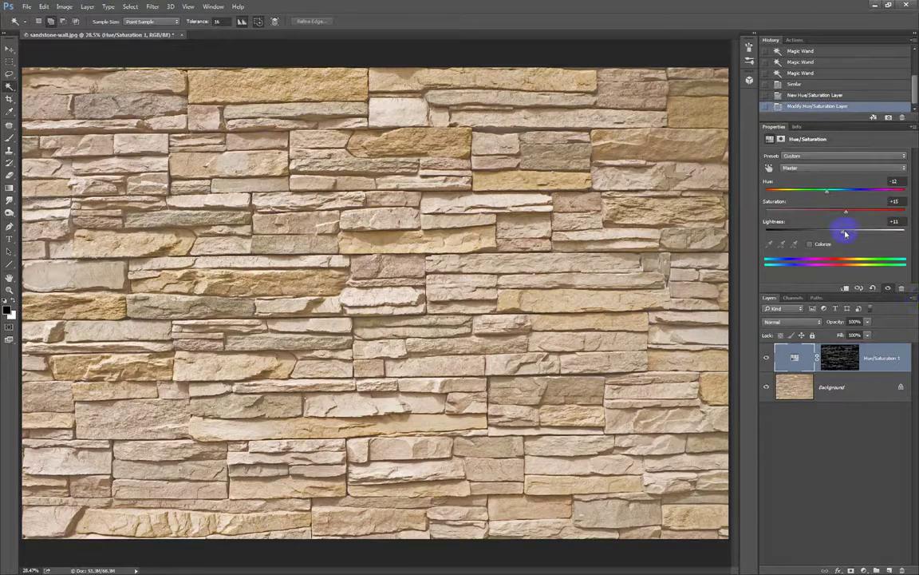
Try a higher Lightness for the gaps, and undo that change
{"action": "left_click_drag", "start_coordinate": [843, 231], "coordinate": [851, 232]}
{"action": "key", "text": "ctrl+z"}
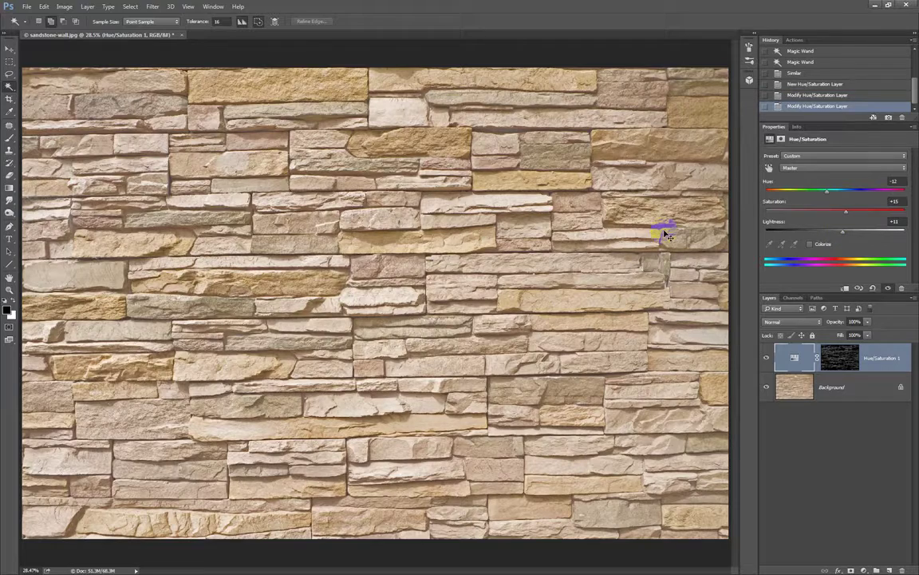
Examine the edges of the gap mask at 100% zoom, switching between the Hue/Saturation adjustment and its layer mask
{"action": "key", "text": "ctrl+1"}
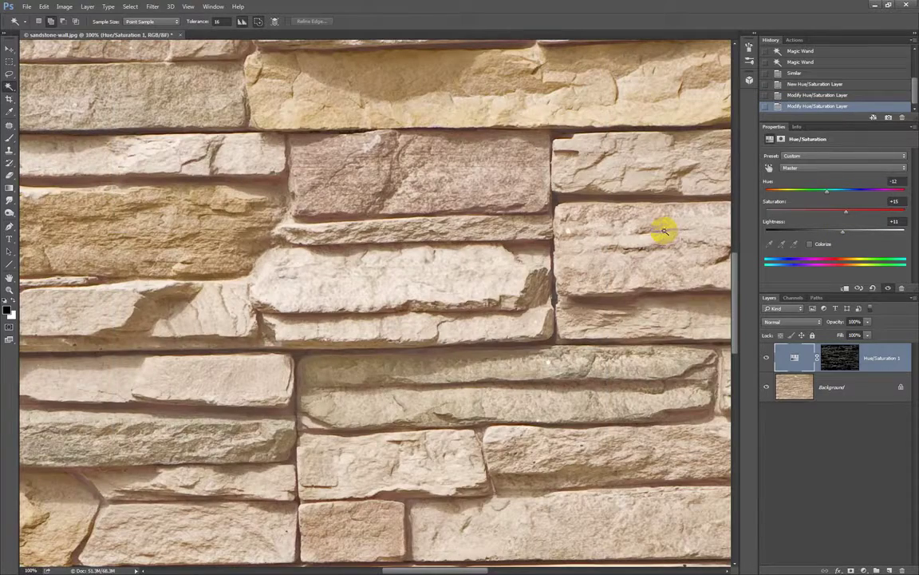
{"action": "left_click", "coordinate": [832, 352], "text": "alt"}
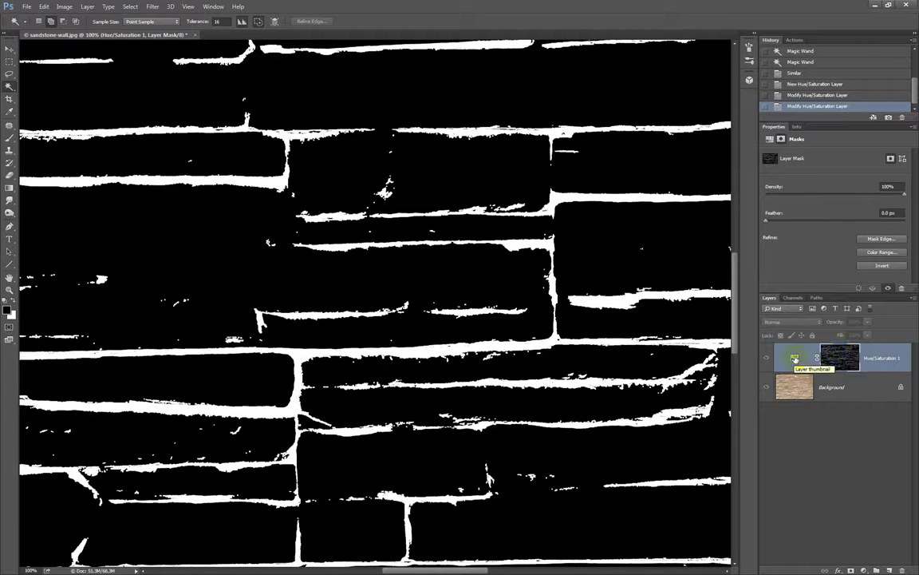
{"action": "left_click", "coordinate": [794, 358]}
{"action": "left_click", "coordinate": [835, 360]}
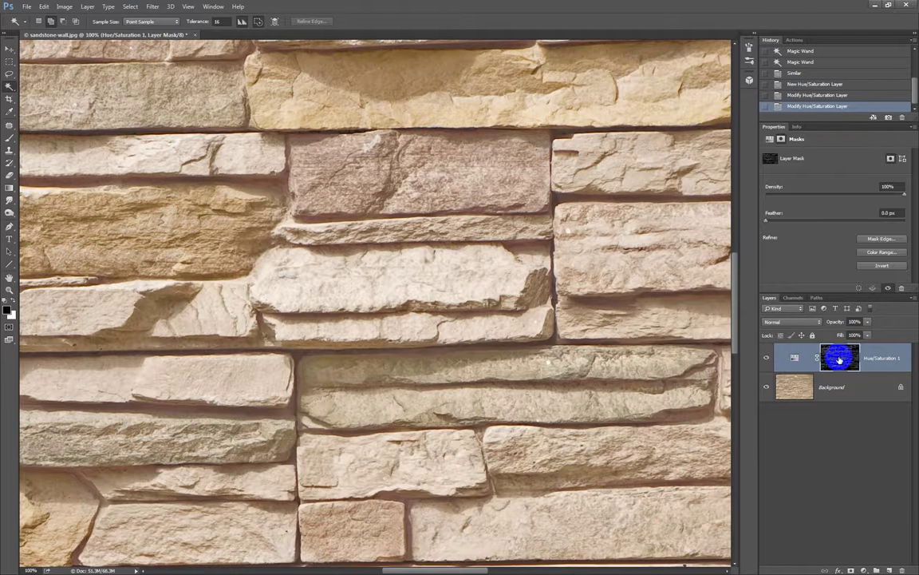
{"action": "left_click", "coordinate": [794, 358]}
{"action": "left_click", "coordinate": [842, 361]}
{"action": "left_click", "coordinate": [794, 358]}
{"action": "left_click", "coordinate": [842, 360]}
Soften the Hue/Saturation layer's mask with a Gaussian Blur of radius 1.0 pixel, and review the result on the whole wall
{"action": "left_click", "coordinate": [842, 360], "text": "alt"}
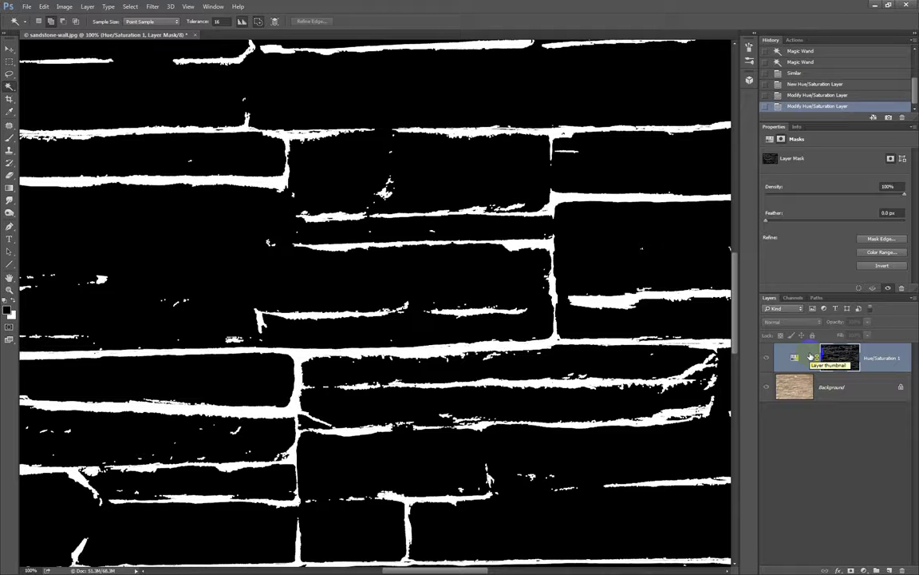
{"action": "left_click", "coordinate": [810, 356]}
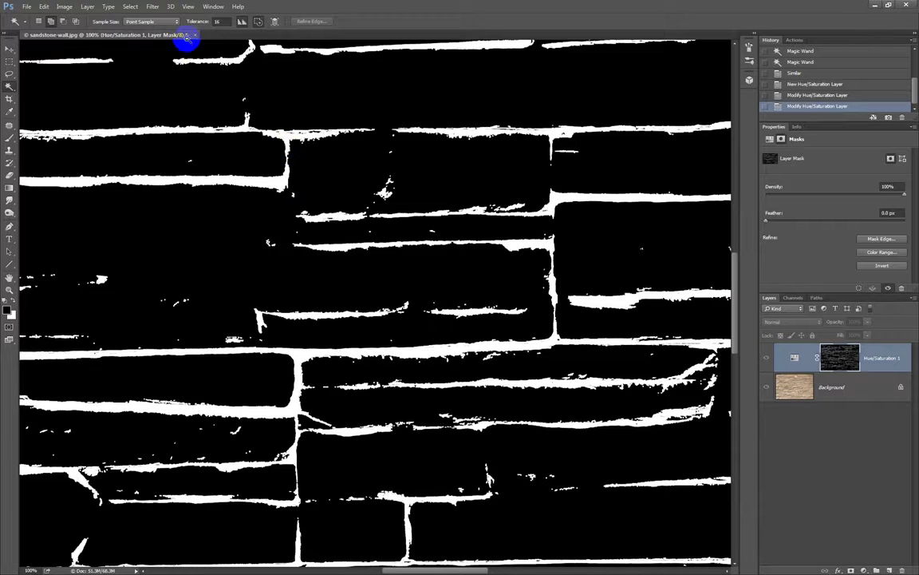
{"action": "left_click", "coordinate": [147, 8]}
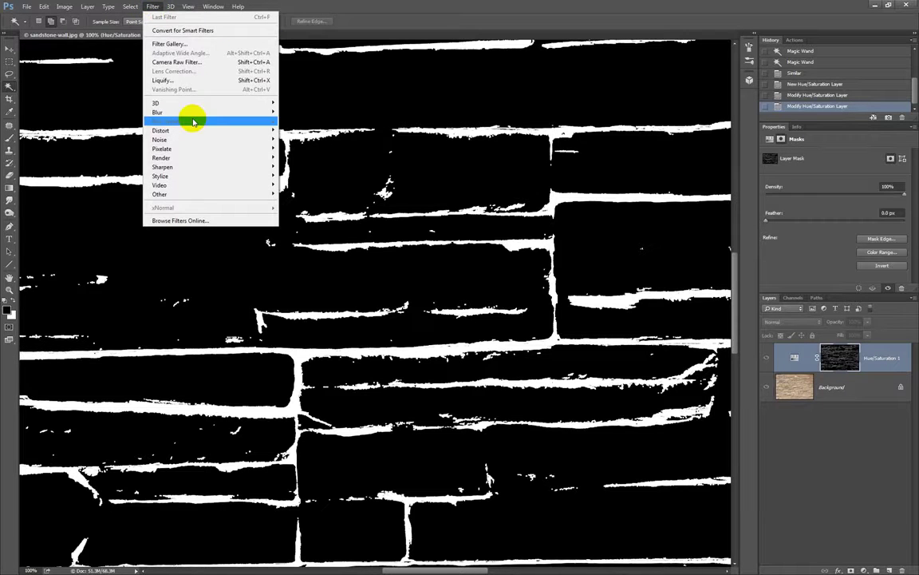
{"action": "mouse_move", "coordinate": [200, 112]}
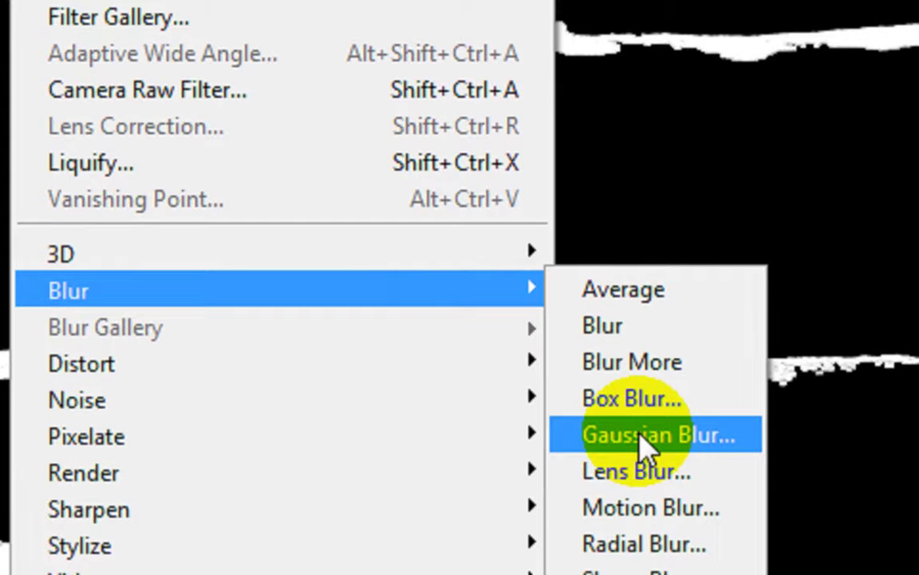
{"action": "left_click", "coordinate": [642, 439]}
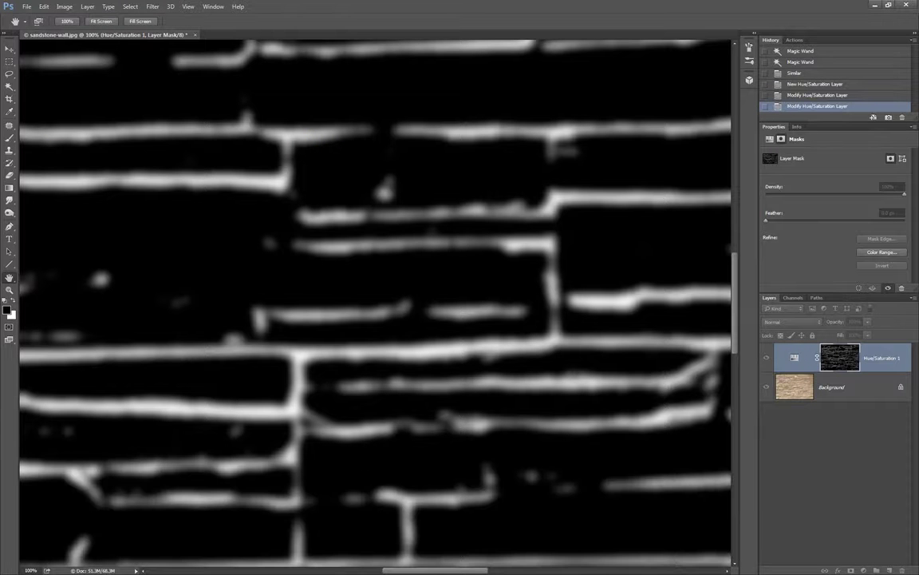
{"action": "left_click_drag", "start_coordinate": [133, 78], "coordinate": [363, 86]}
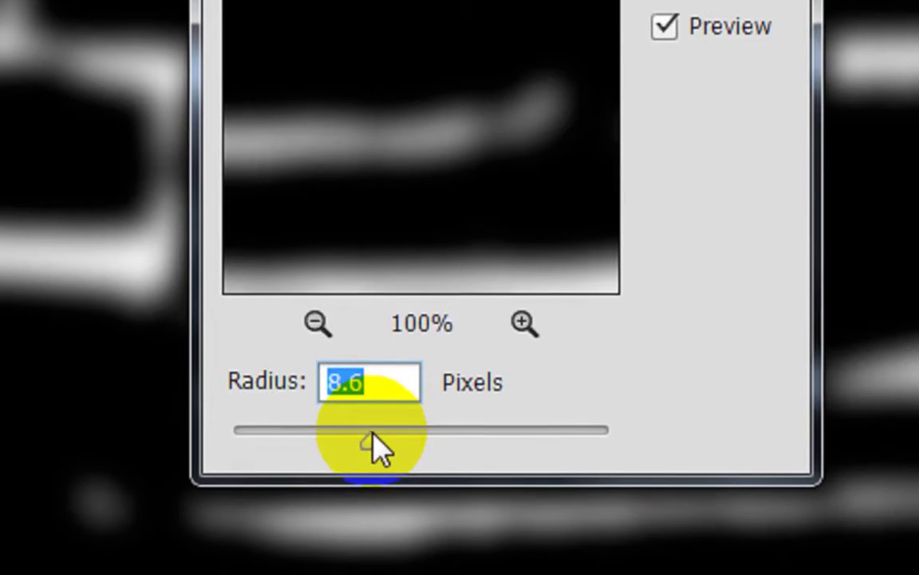
{"action": "left_click", "coordinate": [336, 431]}
{"action": "left_click_drag", "start_coordinate": [336, 431], "coordinate": [267, 435]}
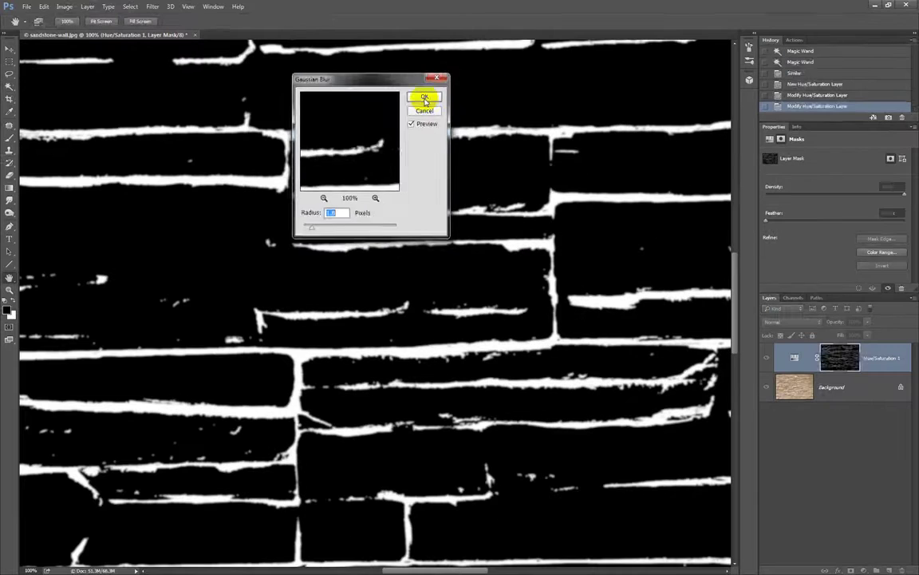
{"action": "left_click", "coordinate": [425, 99]}
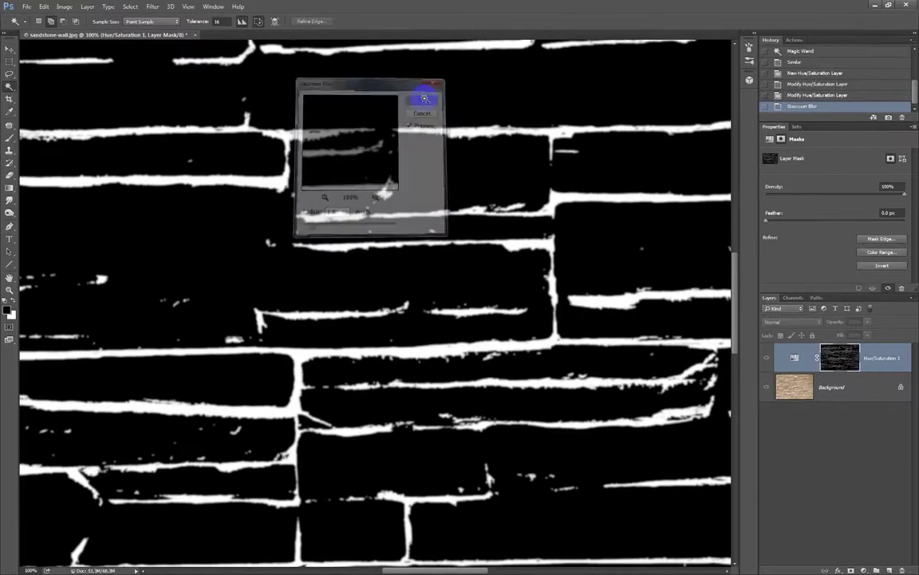
{"action": "left_click", "coordinate": [801, 360]}
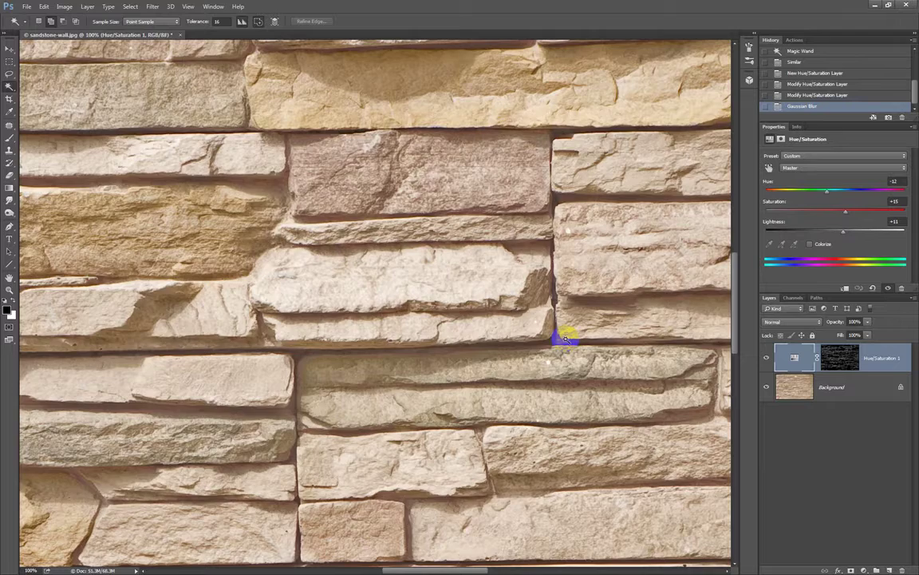
{"action": "key", "text": "ctrl+0"}
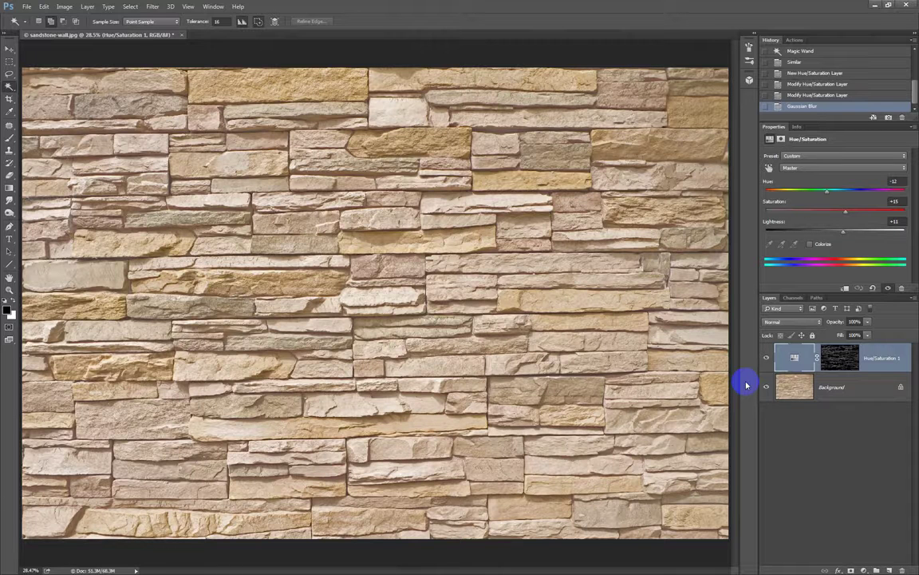
Try loading the gap mask as a selection while toggling the adjustment layer's visibility, and undo the selection
{"action": "left_click", "coordinate": [843, 362]}
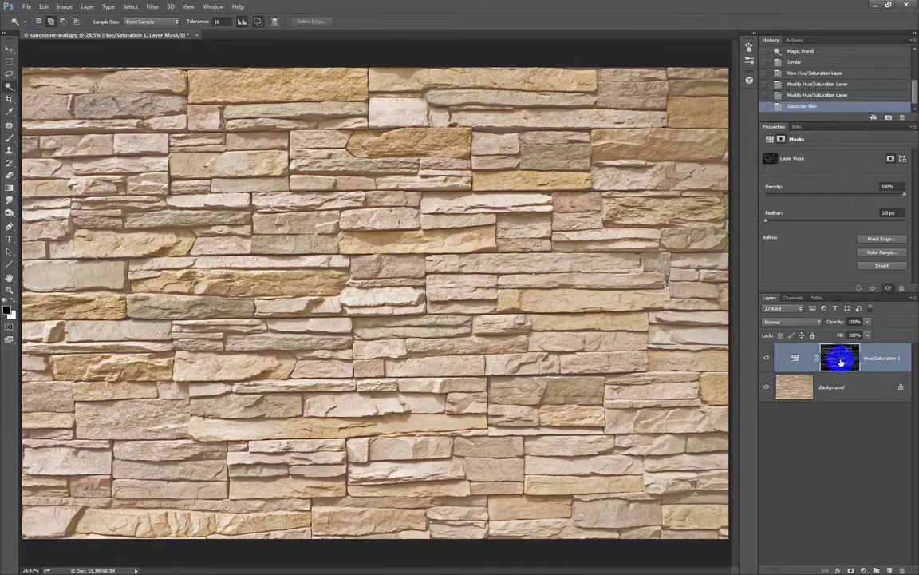
{"action": "left_click", "coordinate": [764, 356]}
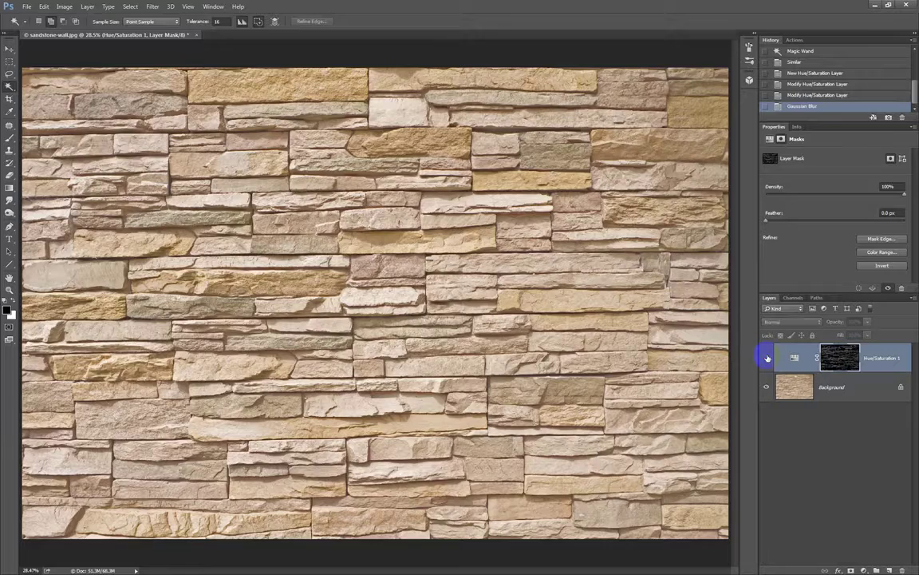
{"action": "left_click", "coordinate": [838, 363], "text": "ctrl"}
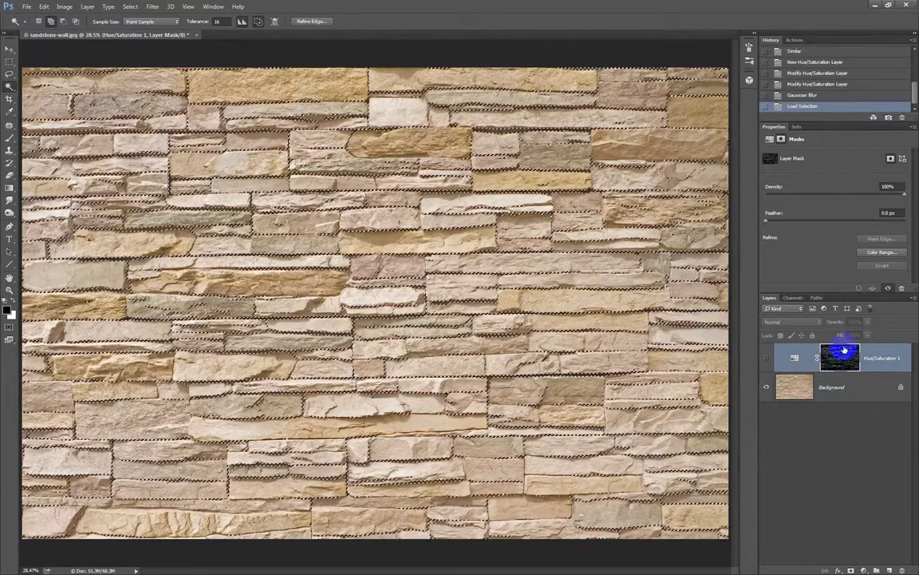
{"action": "left_click", "coordinate": [764, 358]}
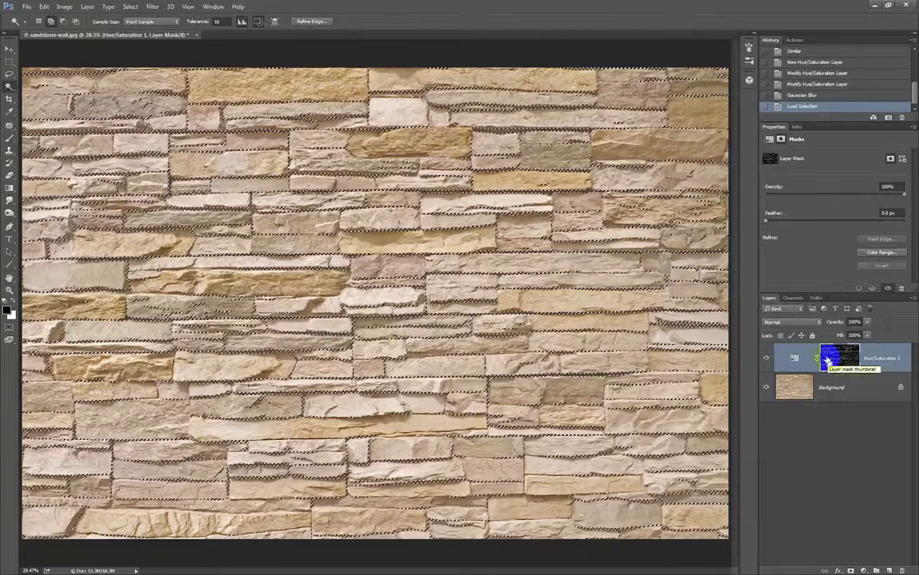
{"action": "key", "text": "ctrl+z"}
Hide the Hue/Saturation layer, load its mask as a selection, and add a new empty layer above it
{"action": "left_click", "coordinate": [766, 359]}
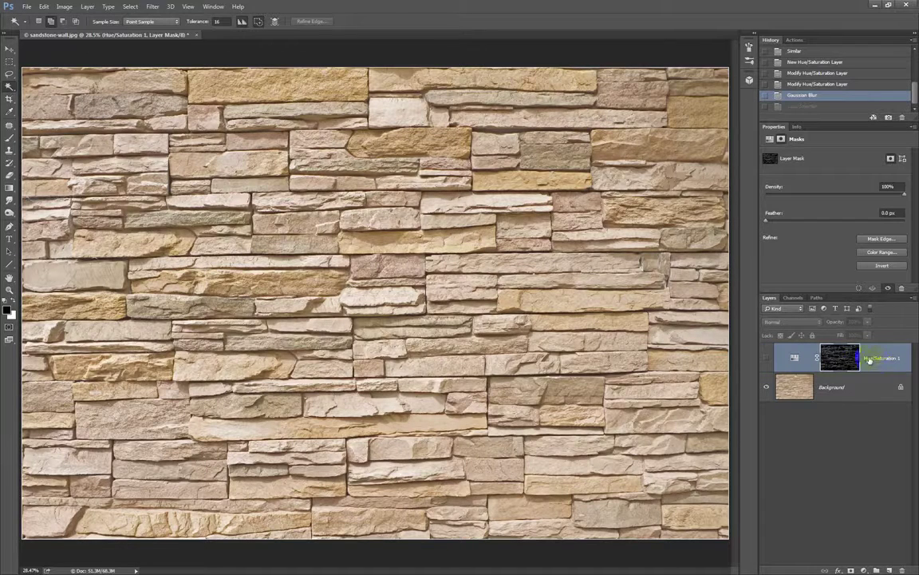
{"action": "left_click", "coordinate": [841, 357]}
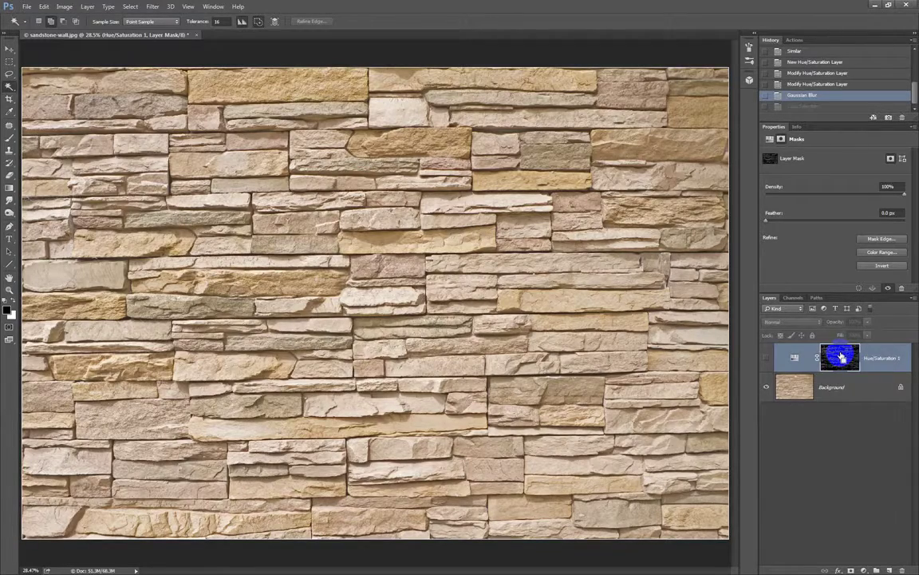
{"action": "left_click", "coordinate": [841, 356], "text": "ctrl"}
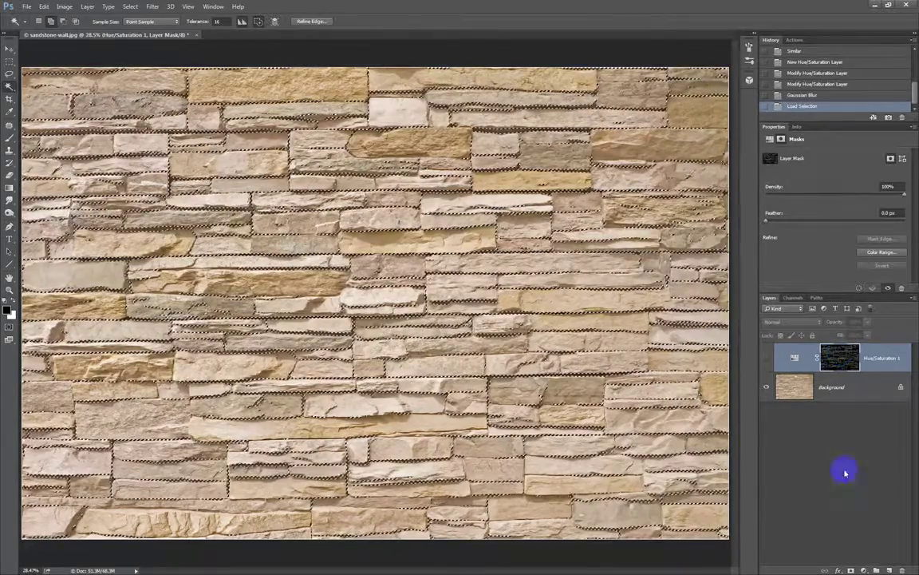
{"action": "left_click", "coordinate": [888, 569]}
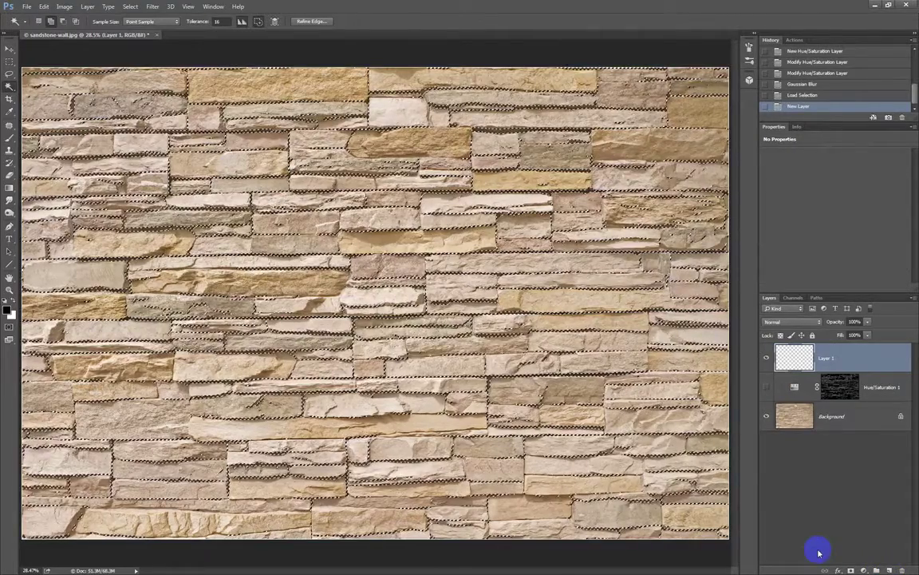
Fill the selected gaps on the new layer with a sandstone colour sampled from the wall, and clear the selection
{"action": "key", "text": "shift+F5"}
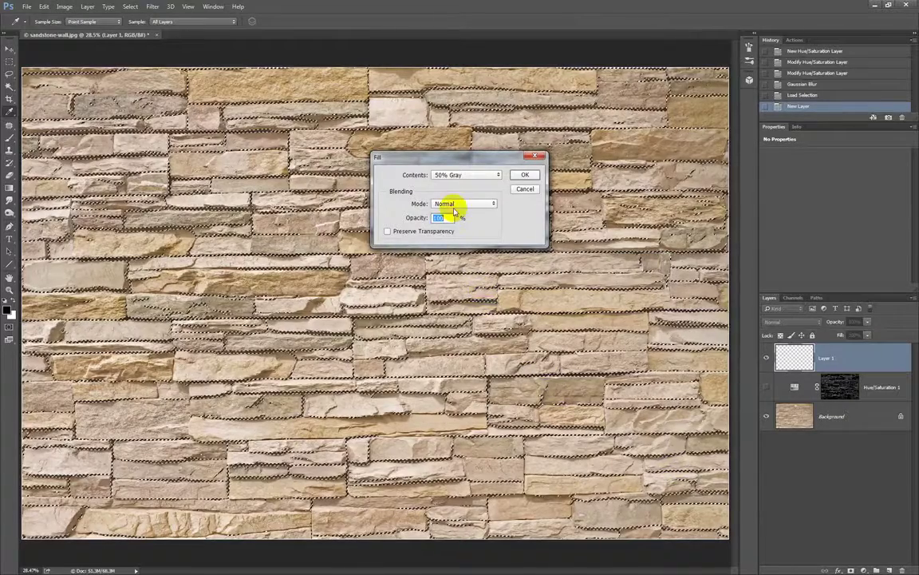
{"action": "left_click", "coordinate": [456, 176]}
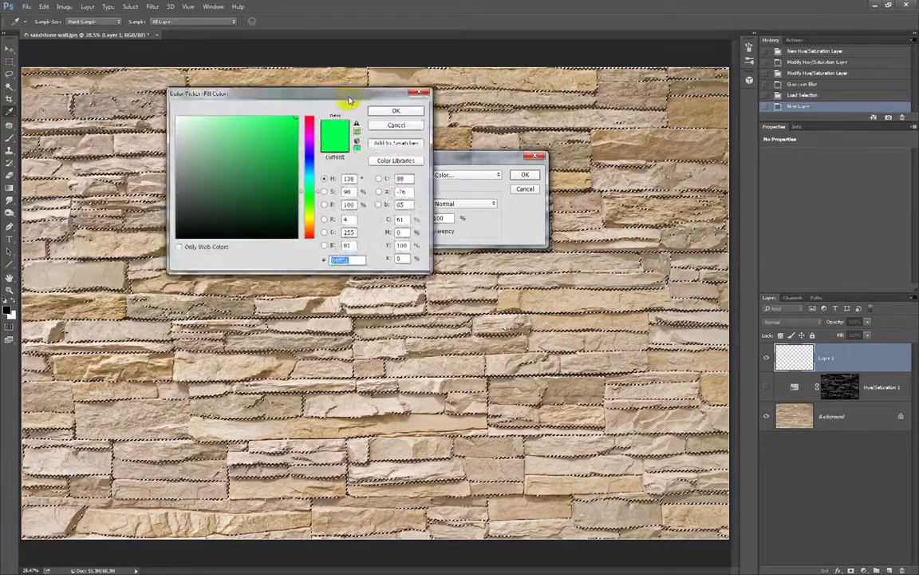
{"action": "left_click_drag", "start_coordinate": [353, 94], "coordinate": [267, 92]}
{"action": "left_click_drag", "start_coordinate": [487, 294], "coordinate": [554, 298]}
{"action": "left_click", "coordinate": [306, 105]}
{"action": "left_click", "coordinate": [525, 175]}
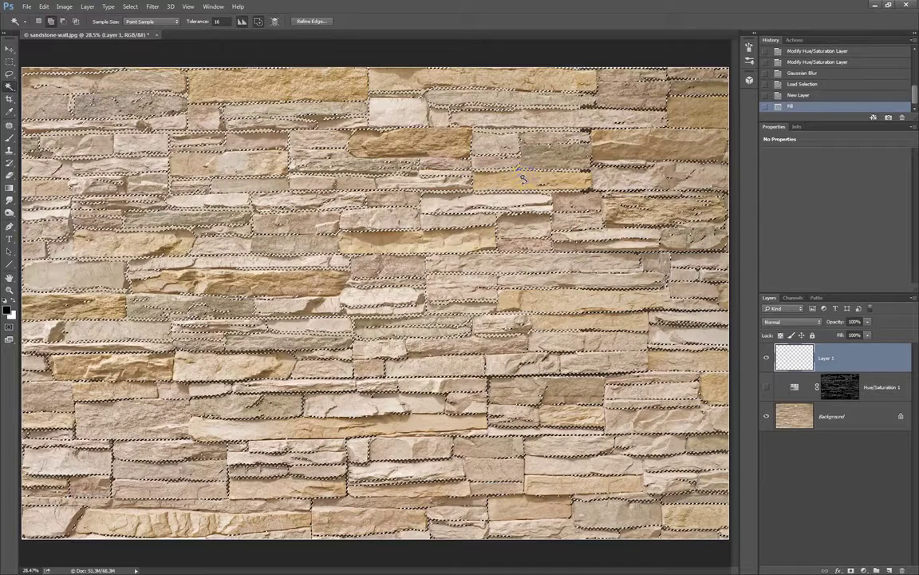
{"action": "key", "text": "ctrl+d"}
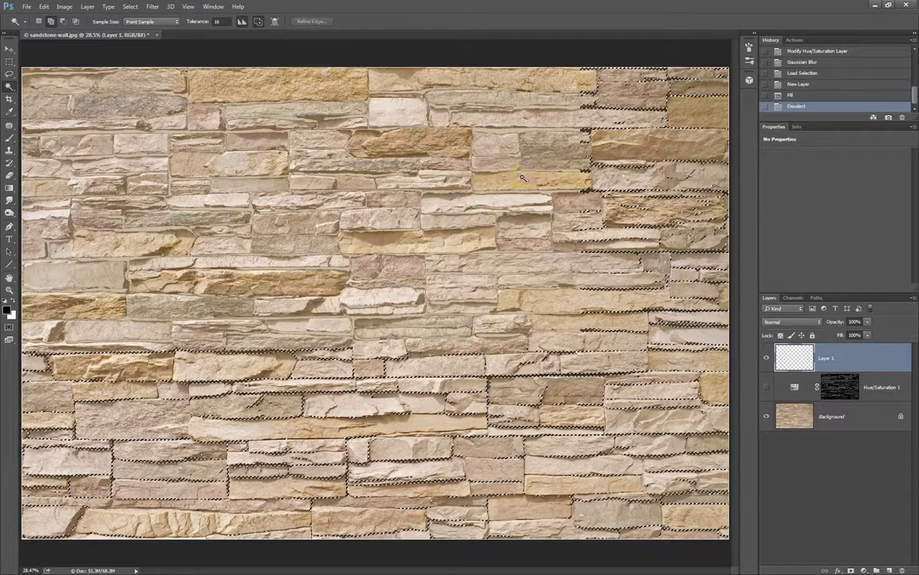
{"action": "left_click", "coordinate": [449, 182]}
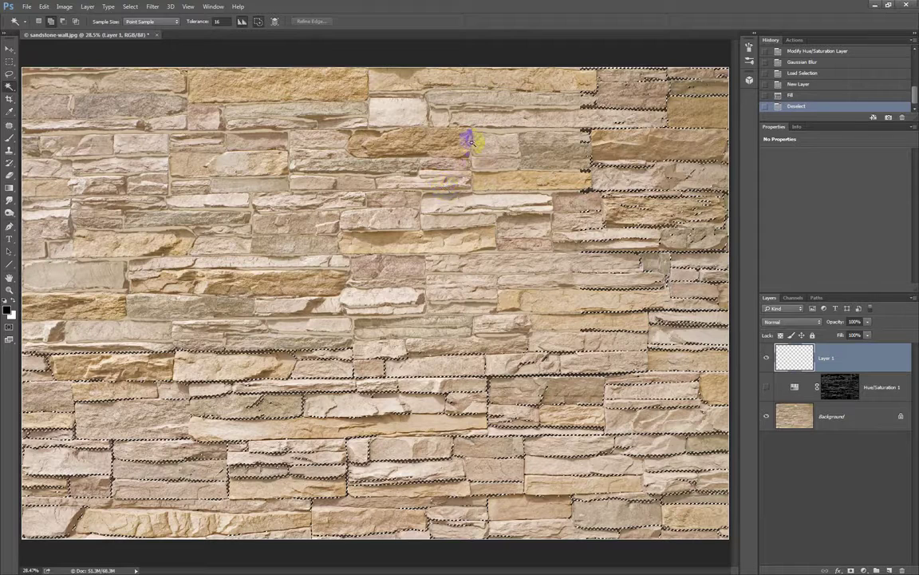
{"action": "left_click", "coordinate": [610, 273]}
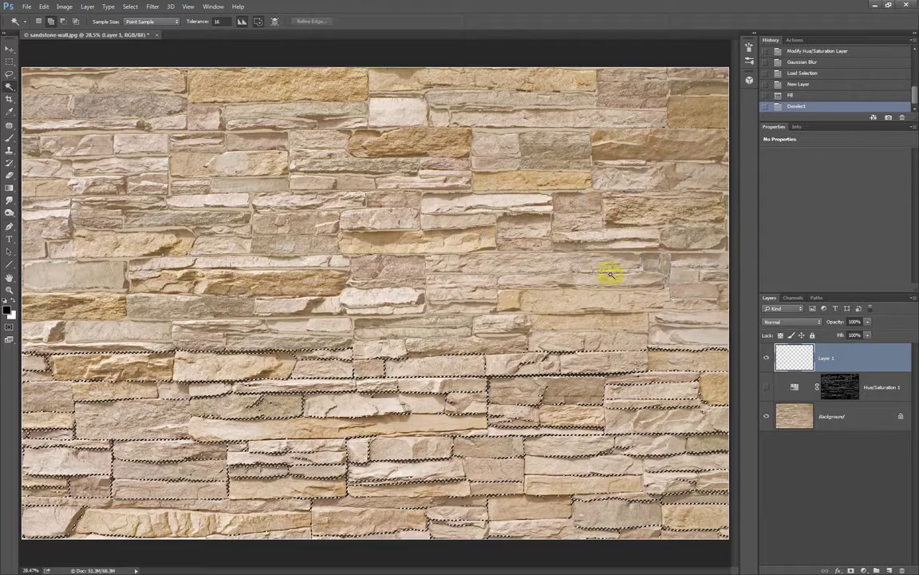
Try the darkening blend modes Darken, Color Burn and Linear Burn on the colour-filled gap layer
{"action": "left_click", "coordinate": [790, 322]}
{"action": "left_click", "coordinate": [778, 349]}
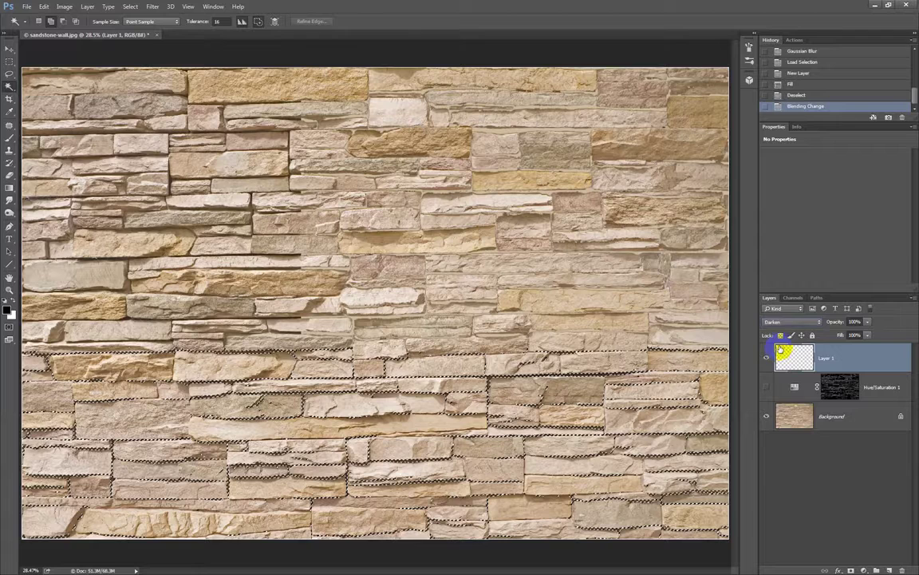
{"action": "left_click", "coordinate": [804, 323]}
{"action": "key", "text": "Down"}
{"action": "key", "text": "Return"}
{"action": "key", "text": "Down"}
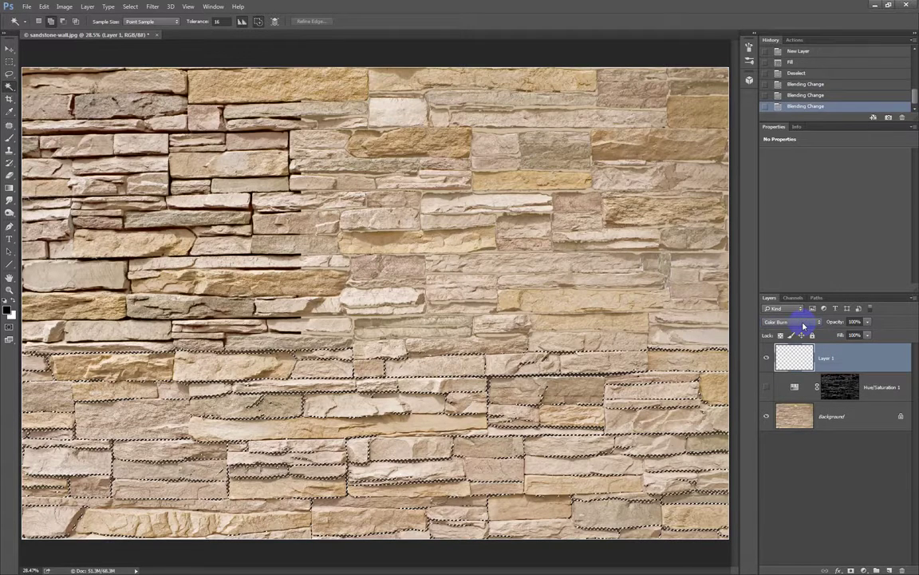
{"action": "key", "text": "Down"}
Try the lightening blend modes Lighten, Screen and Color Dodge on the colour-filled gap layer
{"action": "left_click", "coordinate": [807, 323]}
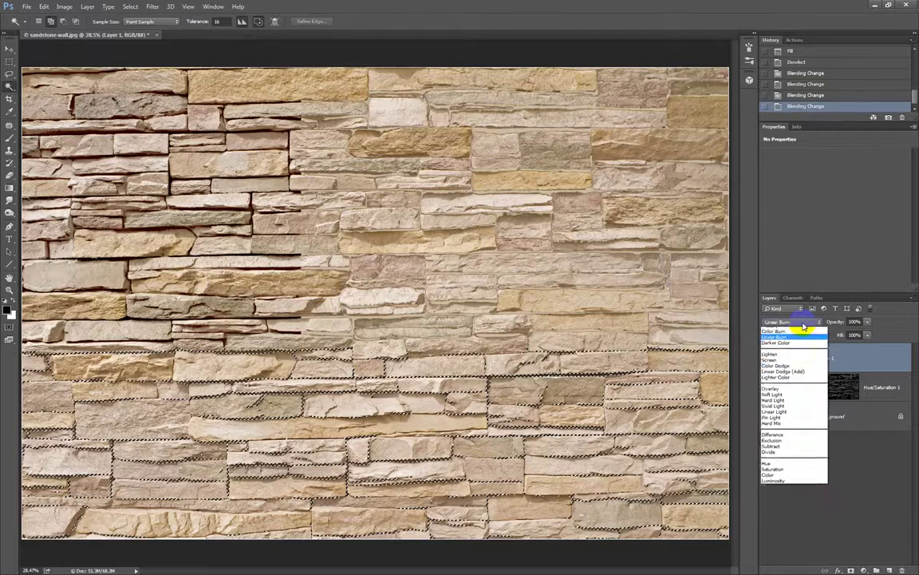
{"action": "left_click", "coordinate": [771, 382]}
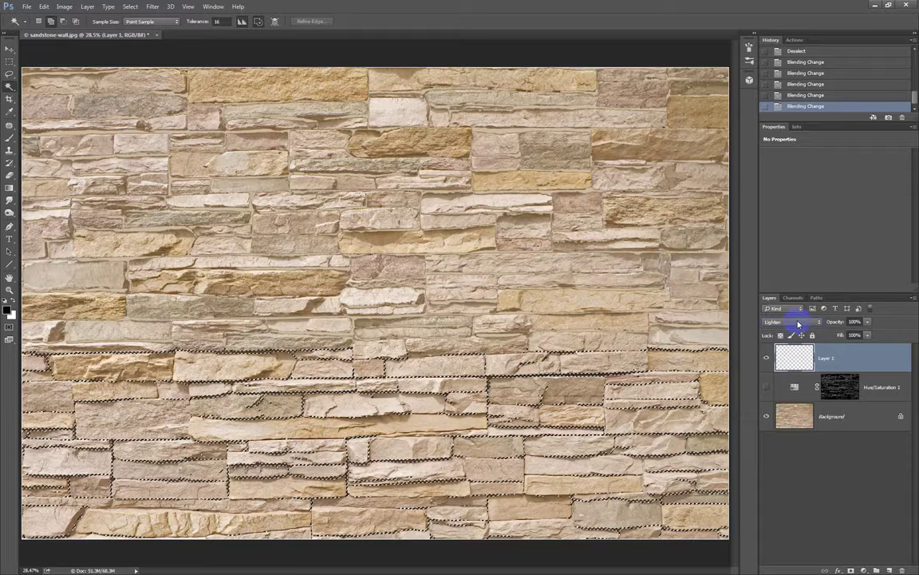
{"action": "left_click", "coordinate": [798, 322]}
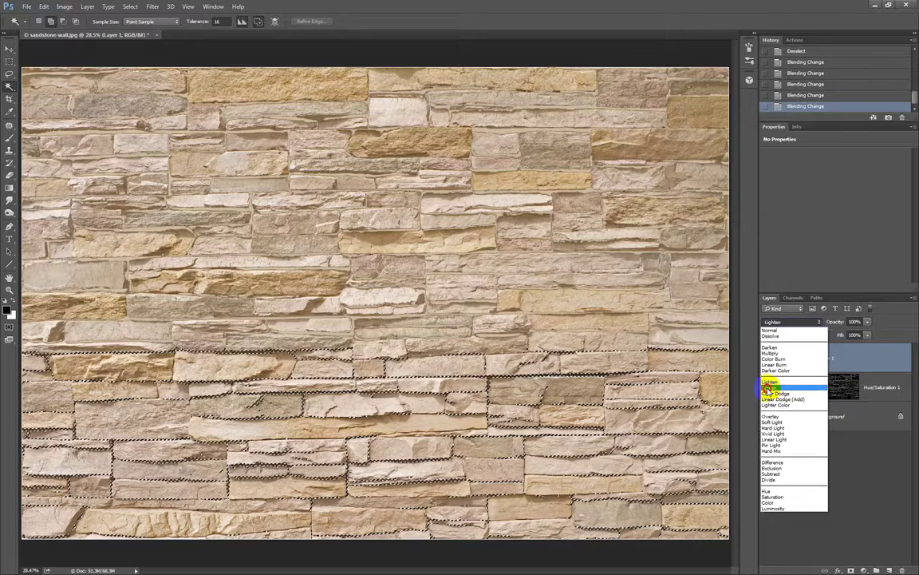
{"action": "left_click", "coordinate": [773, 383]}
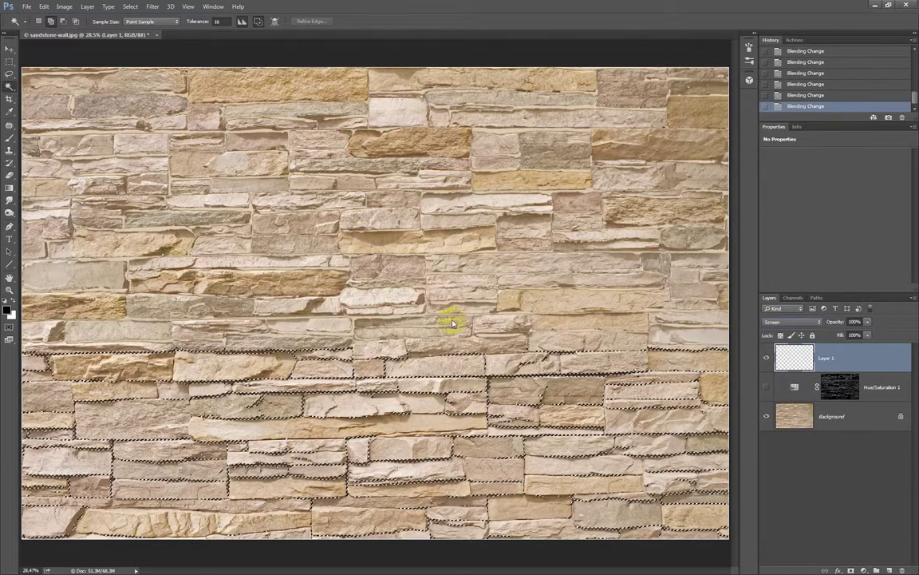
{"action": "left_click", "coordinate": [791, 322]}
{"action": "left_click", "coordinate": [770, 382]}
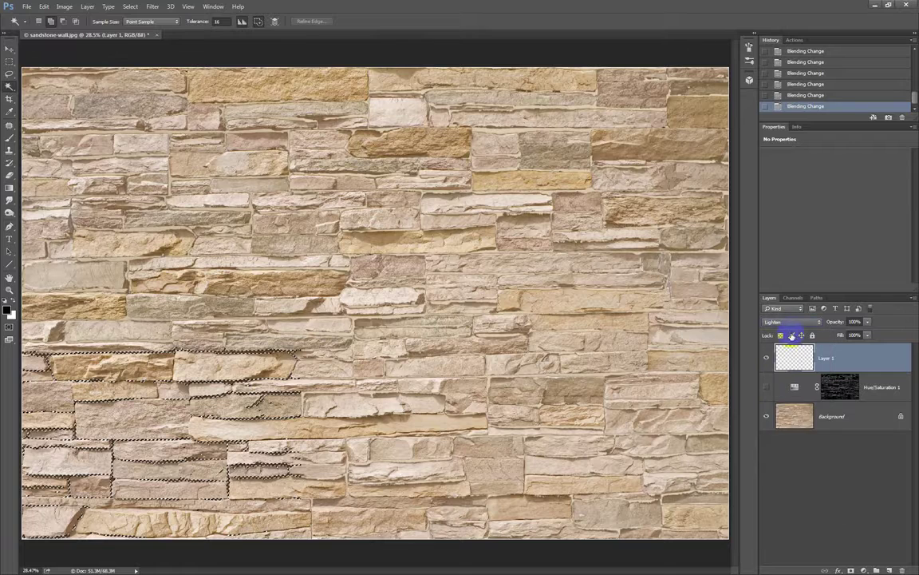
{"action": "left_click", "coordinate": [797, 324]}
{"action": "left_click", "coordinate": [775, 384]}
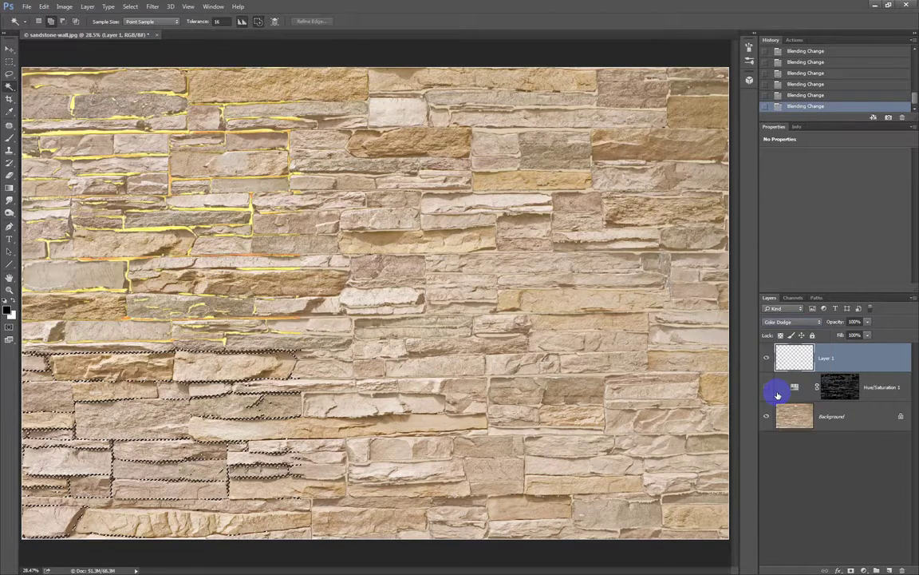
{"action": "left_click", "coordinate": [768, 388]}
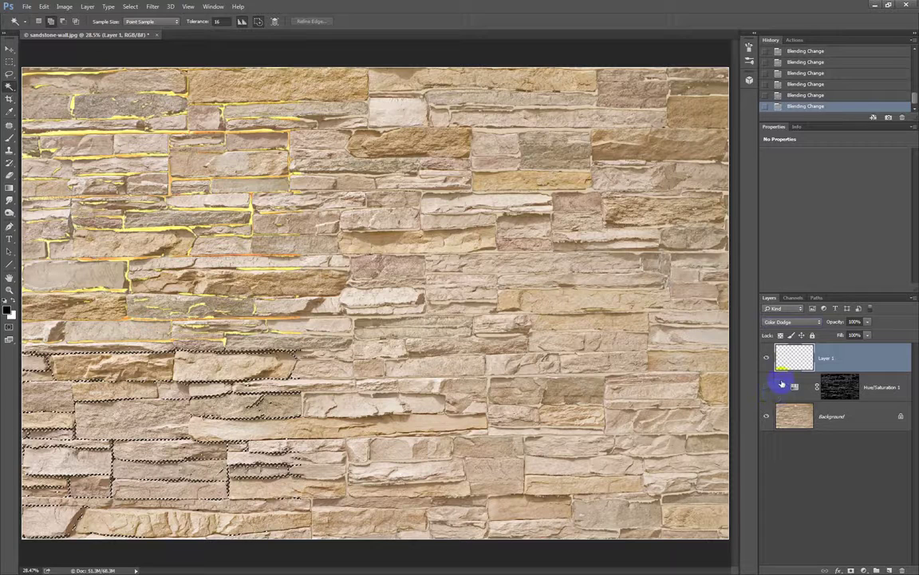
{"action": "left_click", "coordinate": [797, 324]}
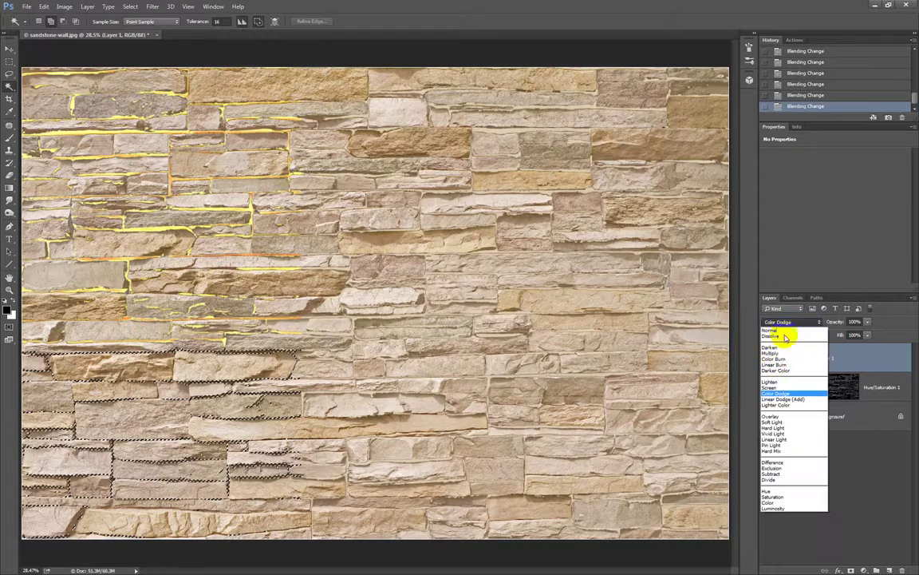
{"action": "left_click", "coordinate": [771, 388]}
Set the colour-filled gap layer's blend mode to Overlay and compare the whole wall with the layer shown and hidden
{"action": "left_click", "coordinate": [794, 321]}
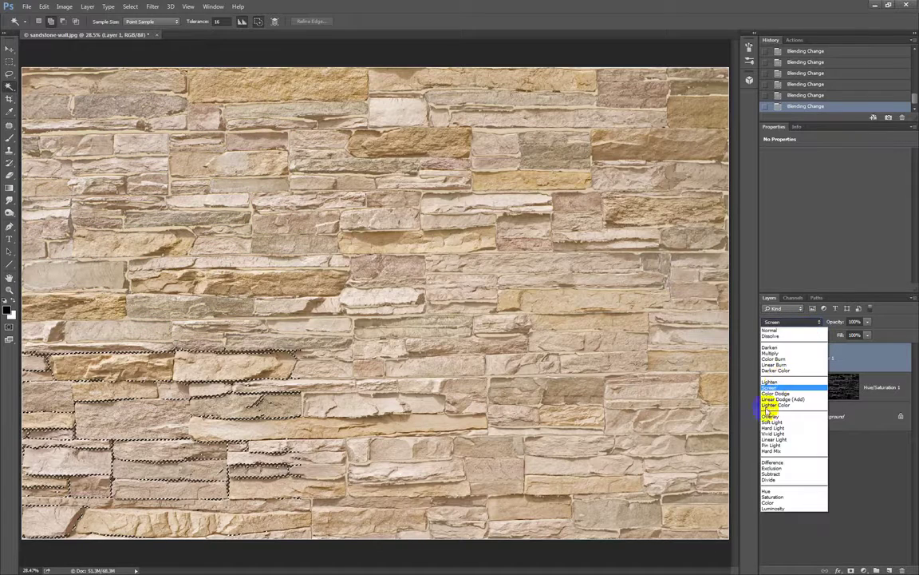
{"action": "left_click", "coordinate": [770, 415]}
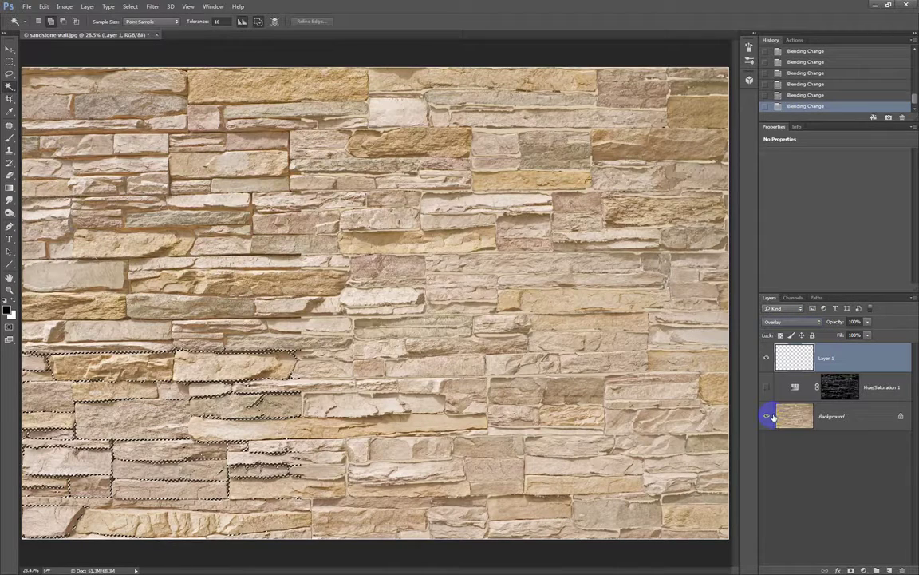
{"action": "left_click", "coordinate": [775, 358]}
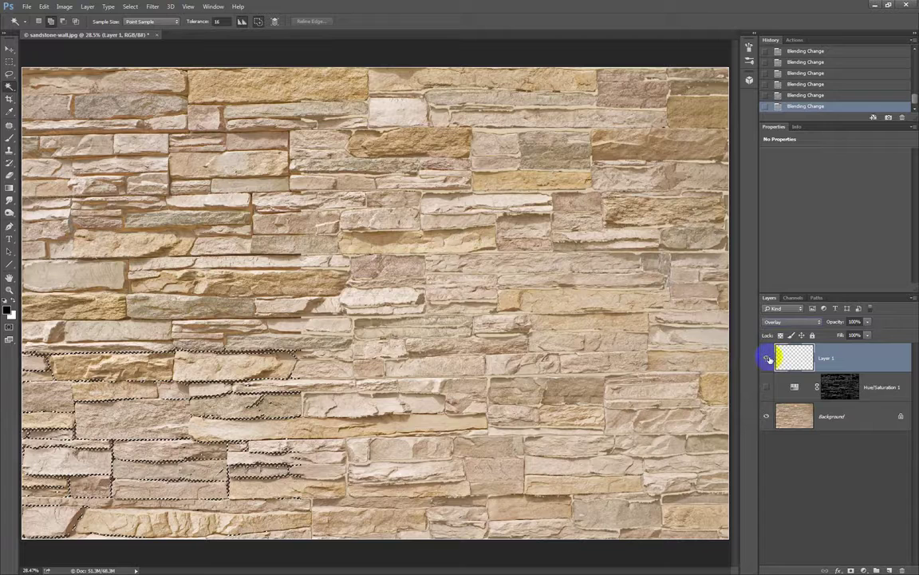
{"action": "key", "text": "ctrl+d"}
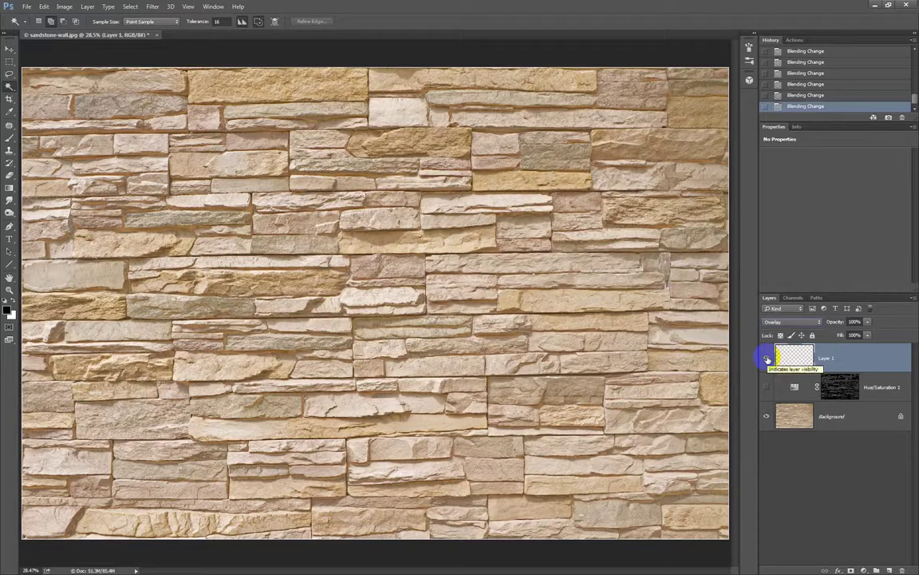
{"action": "key", "text": "ctrl+minus"}
{"action": "key", "text": "ctrl+minus"}
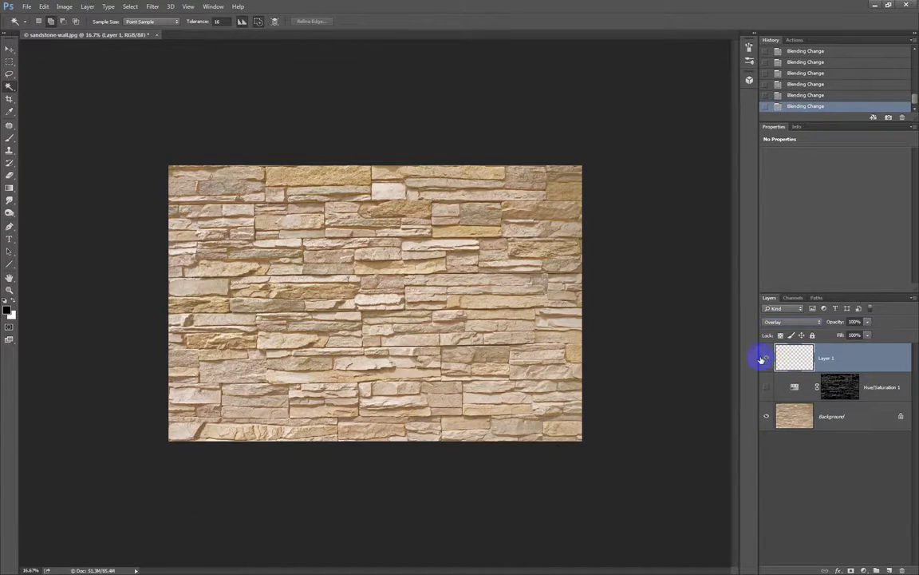
{"action": "left_click", "coordinate": [765, 359]}
{"action": "left_click", "coordinate": [765, 359]}
Reduce the Overlay gap layer's opacity to 51% and check its effect by toggling the layer's visibility
{"action": "left_click", "coordinate": [867, 321]}
{"action": "left_click_drag", "start_coordinate": [867, 324], "coordinate": [848, 335]}
{"action": "left_click", "coordinate": [767, 359]}
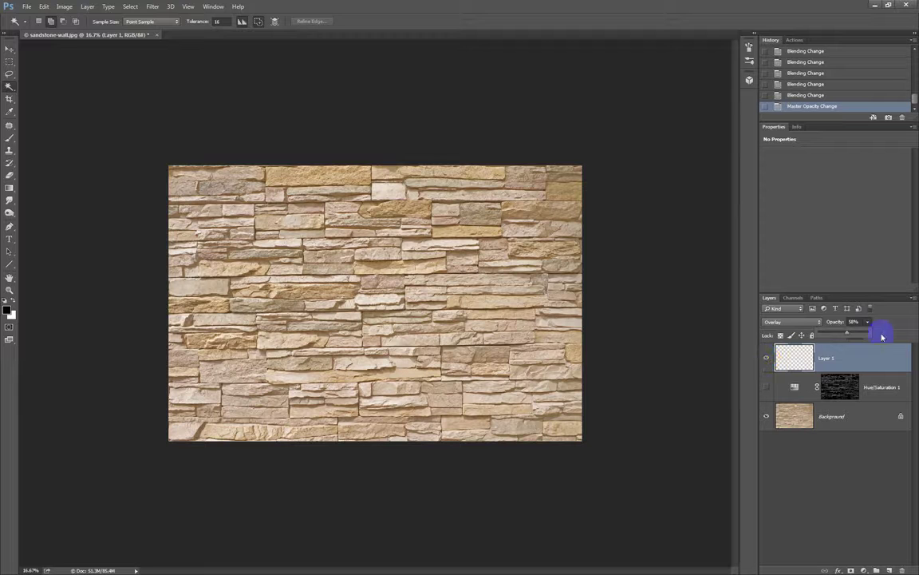
{"action": "left_click_drag", "start_coordinate": [848, 333], "coordinate": [845, 333]}
{"action": "left_click", "coordinate": [767, 358]}
{"action": "left_click", "coordinate": [767, 359]}
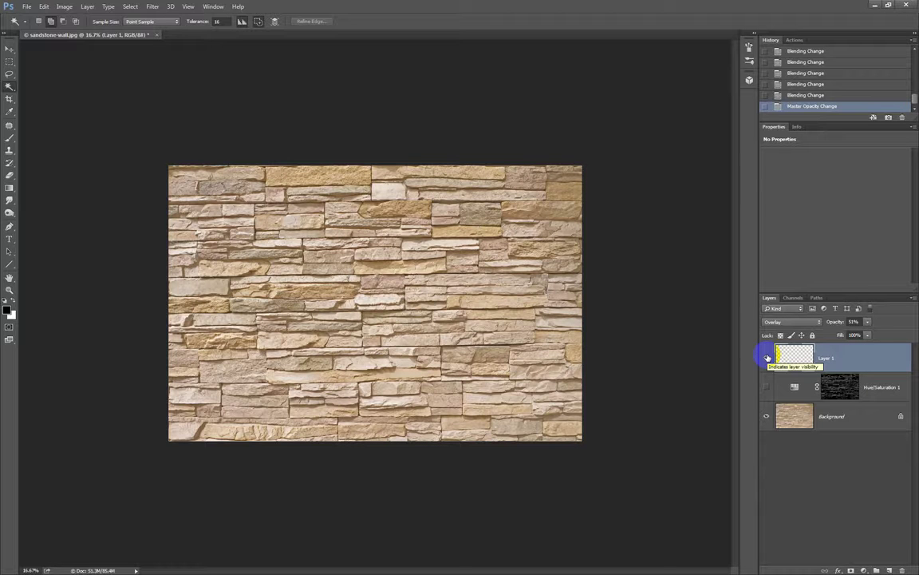
{"action": "key", "text": "ctrl+0"}
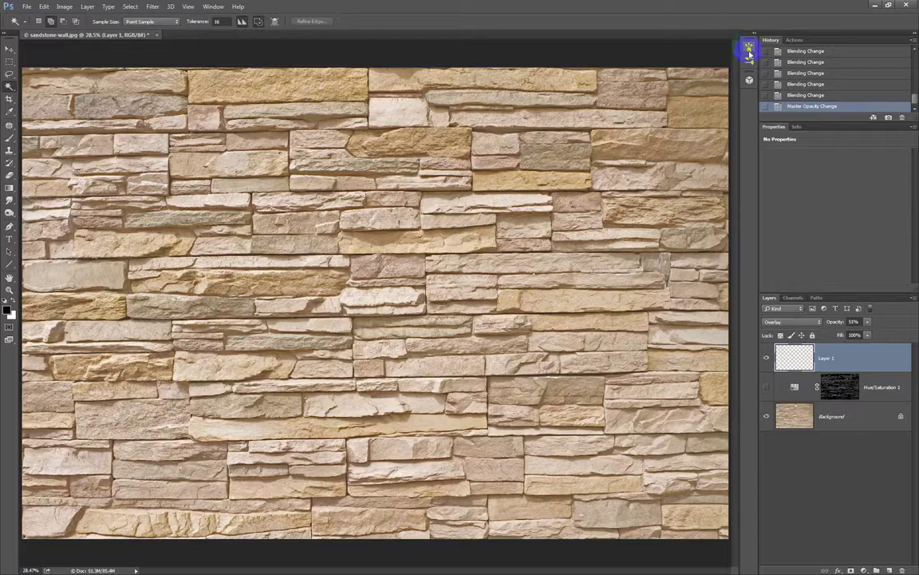
Compare the edited wall with the original sandstone-wall.jpg snapshot in the history, and return to the latest state
{"action": "left_click", "coordinate": [213, 6]}
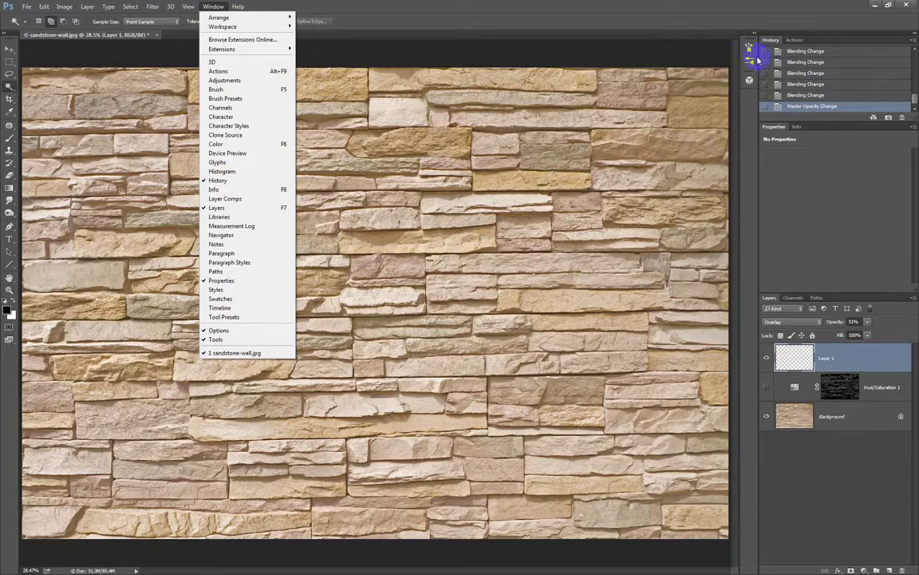
{"action": "left_click", "coordinate": [761, 134]}
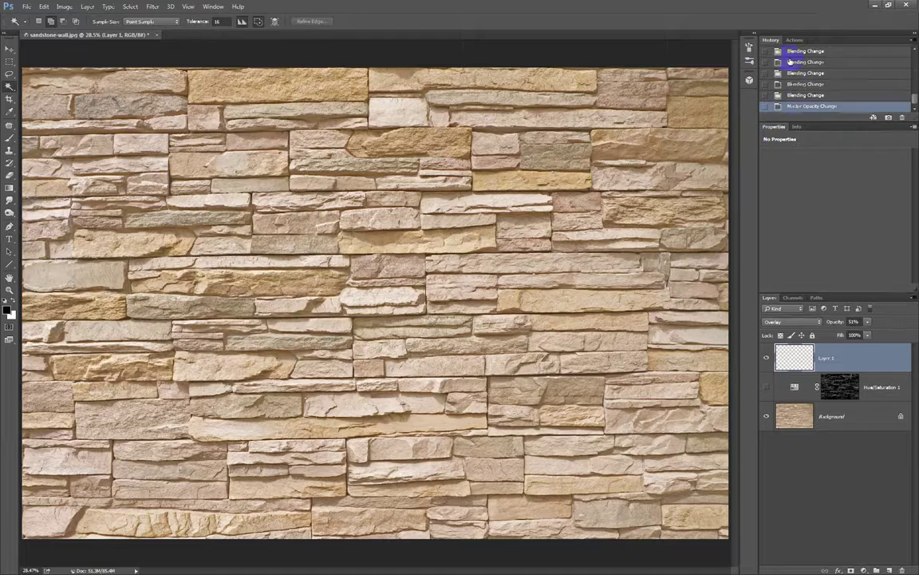
{"action": "left_click_drag", "start_coordinate": [907, 100], "coordinate": [910, 55]}
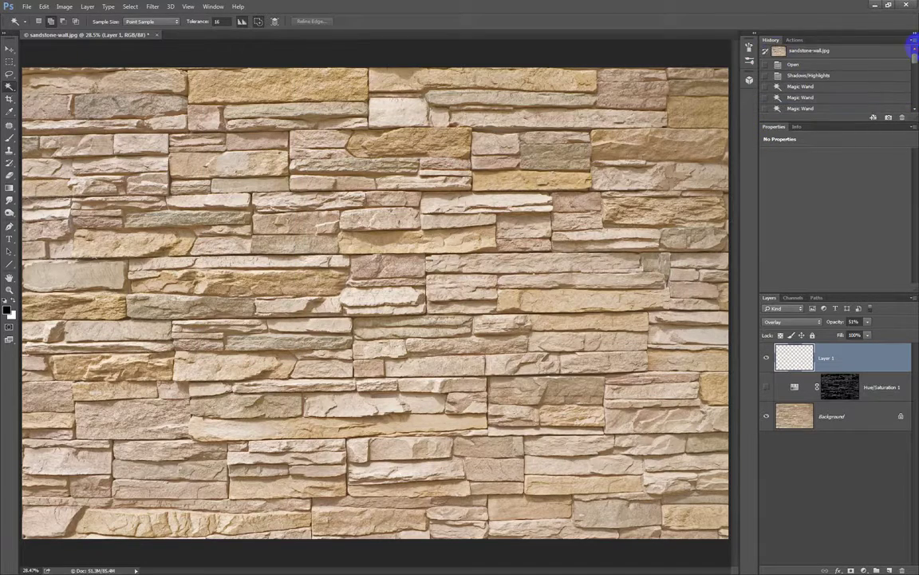
{"action": "left_click", "coordinate": [795, 50]}
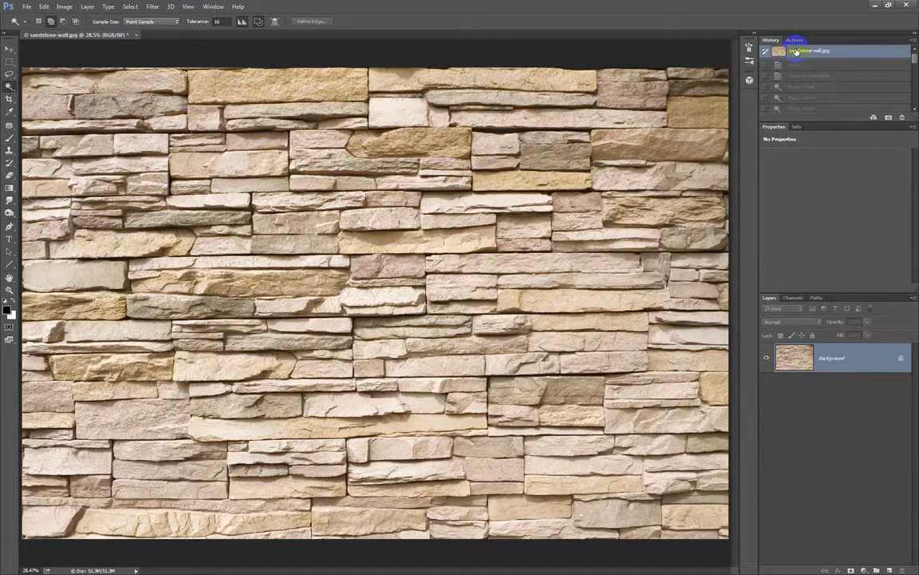
{"action": "left_click_drag", "start_coordinate": [914, 57], "coordinate": [911, 107]}
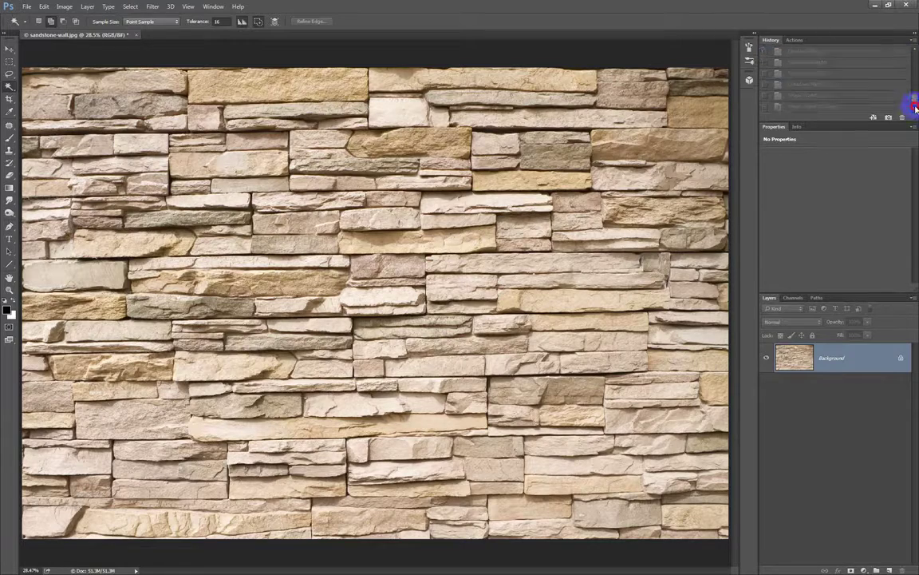
{"action": "left_click", "coordinate": [837, 107]}
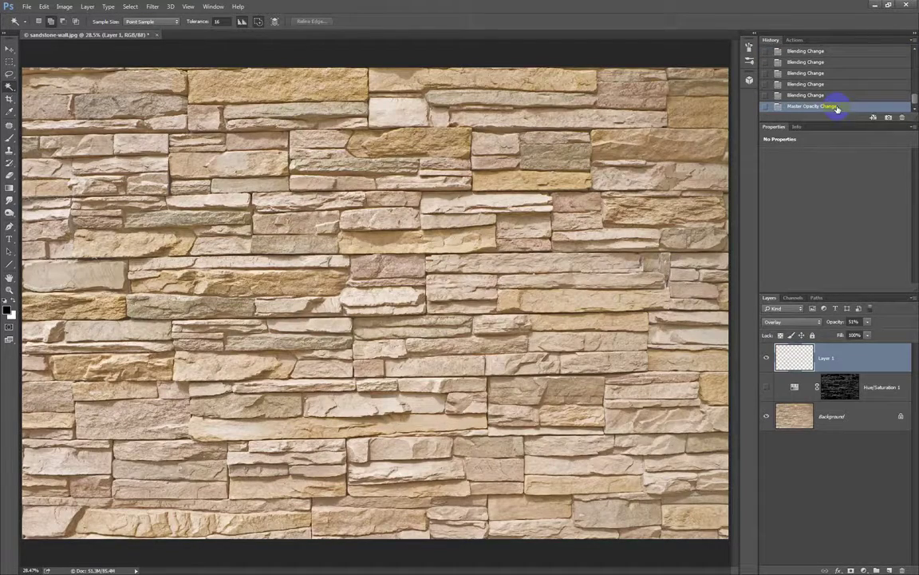